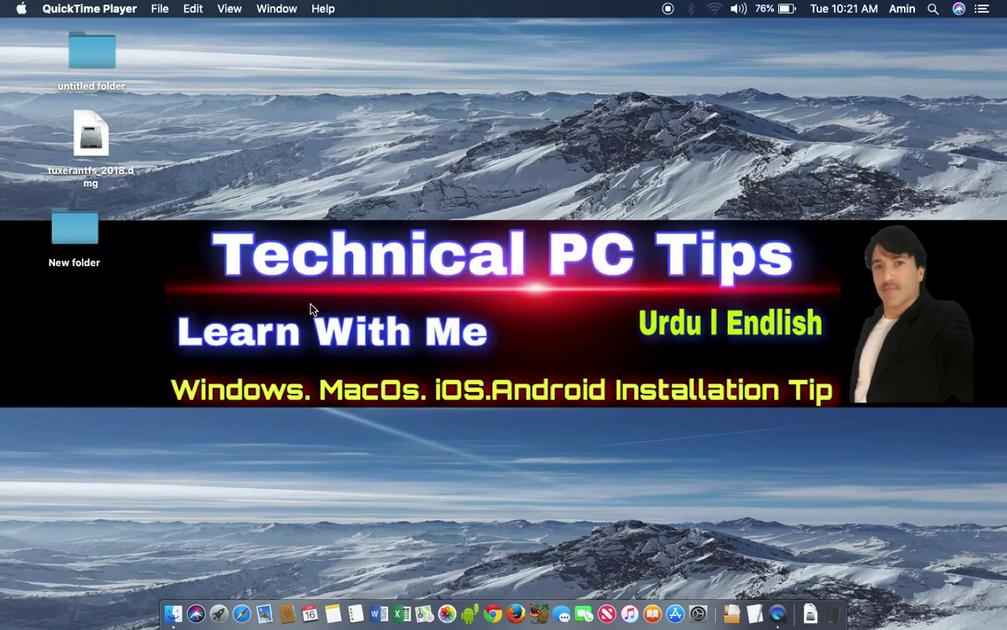
- Open the desktop's New folder to reveal kcn 5.15.2020 and serial box 6 2020
click(71, 251)
double_click(78, 214)
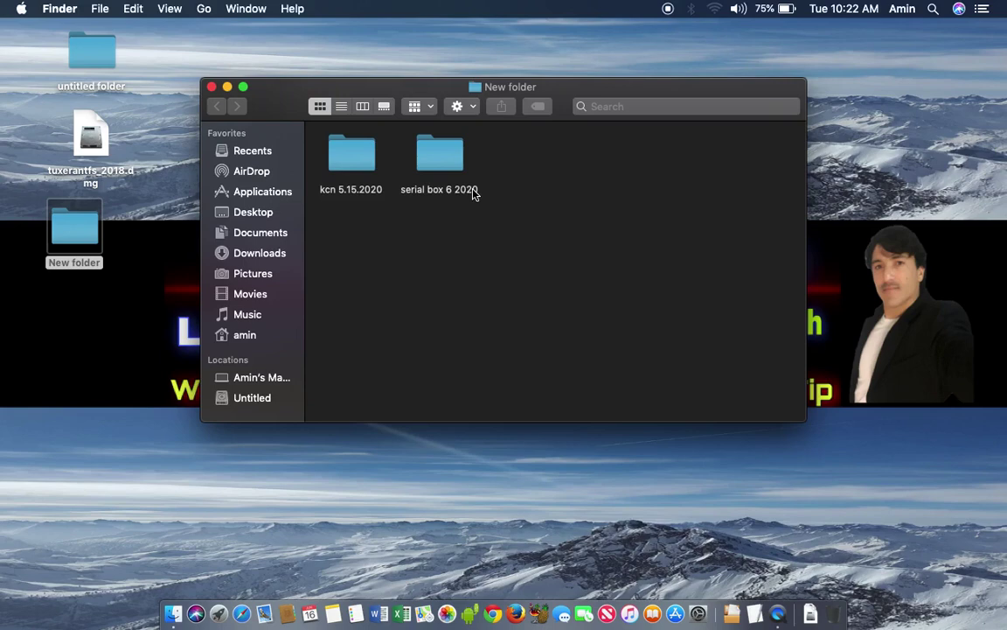
click(17, 10)
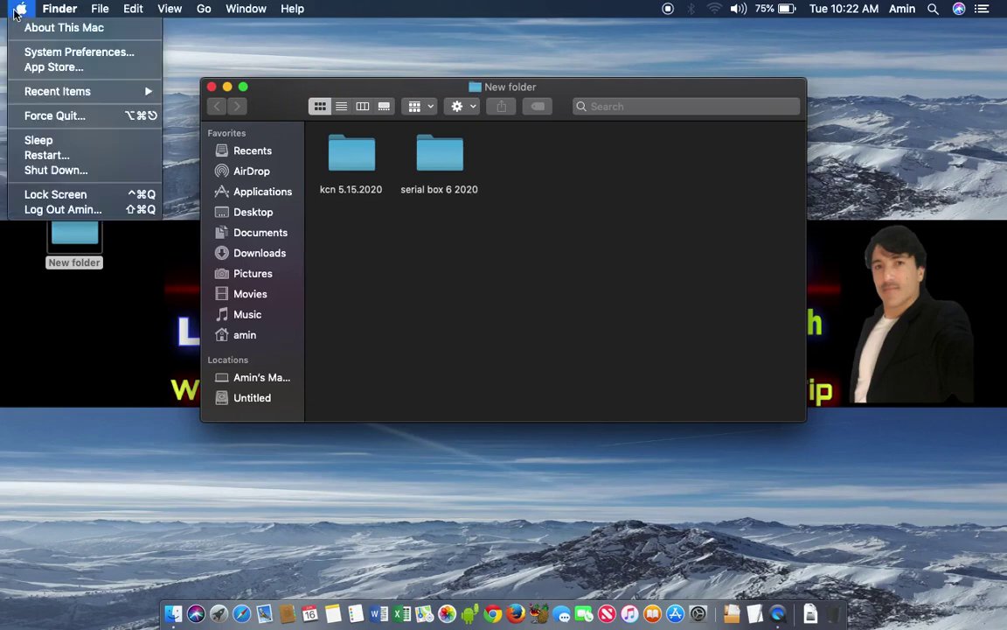
click(39, 29)
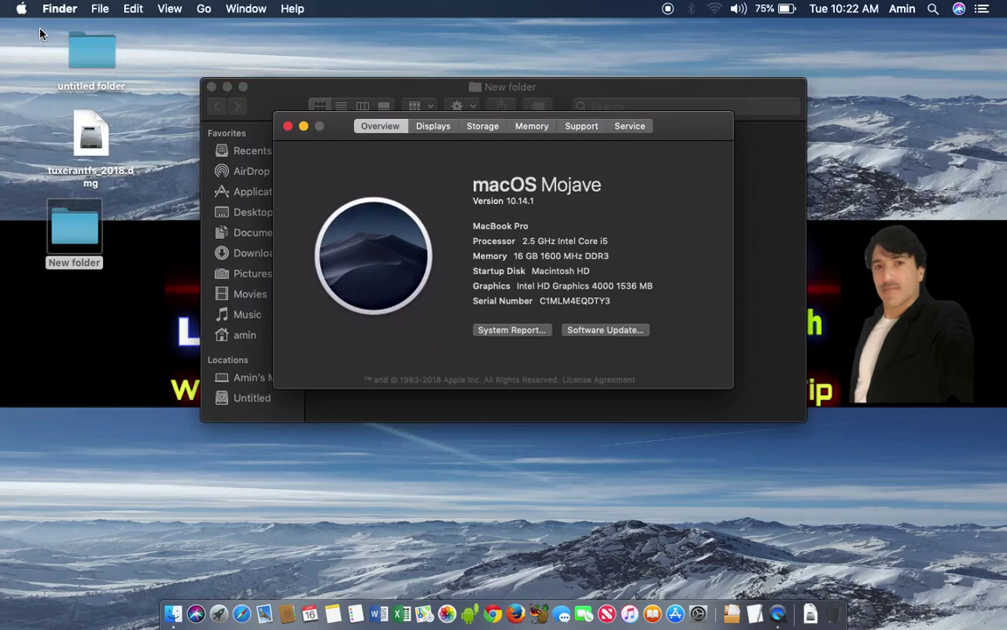
drag(343, 120, 380, 241)
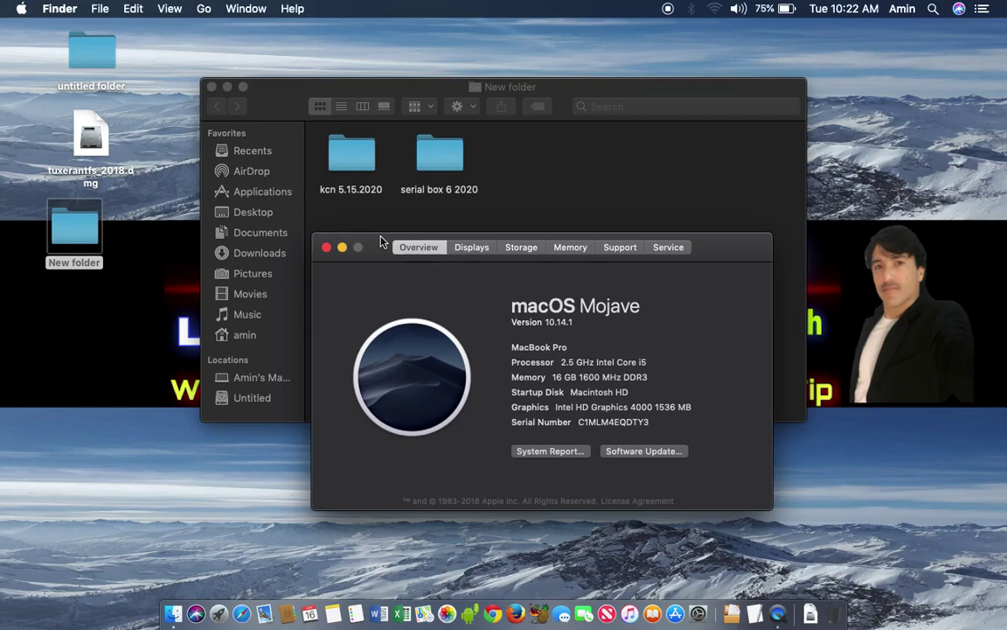
click(326, 248)
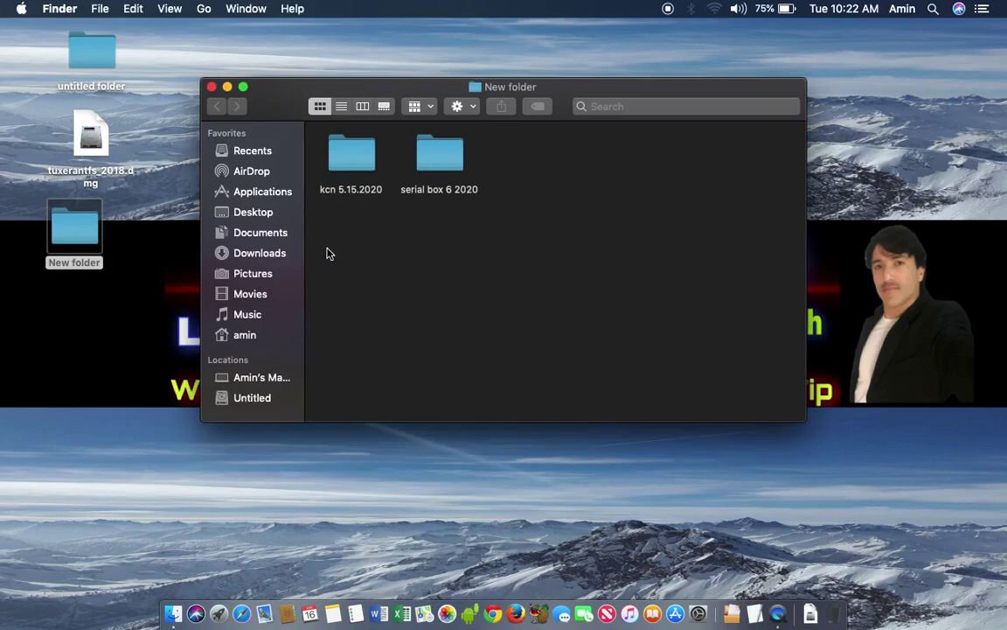
- In serial box 6 2020's install folder, move Serial Box 06-2020.sb2 into Applications
double_click(439, 153)
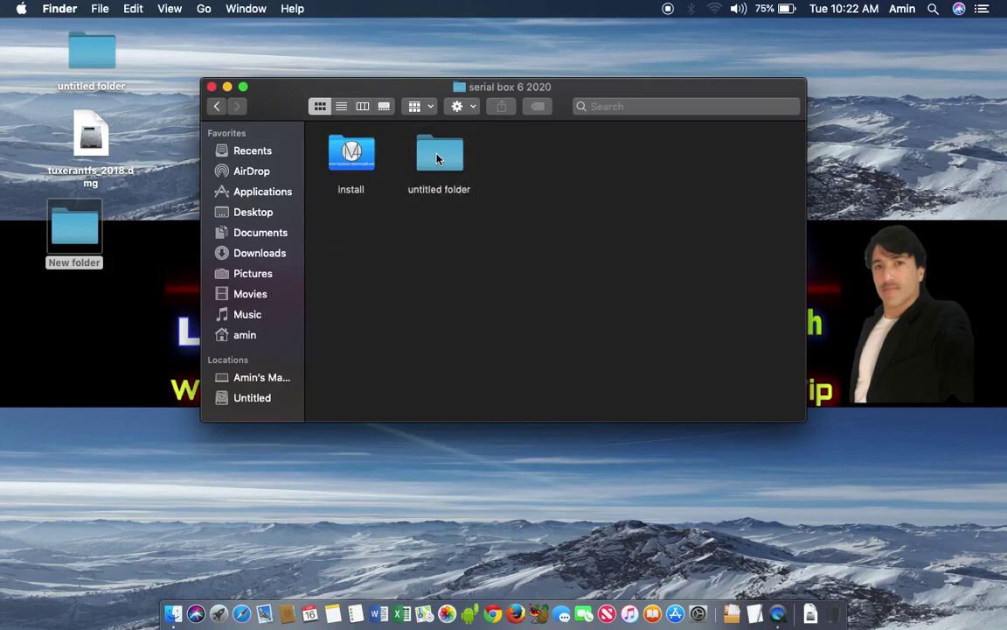
double_click(348, 154)
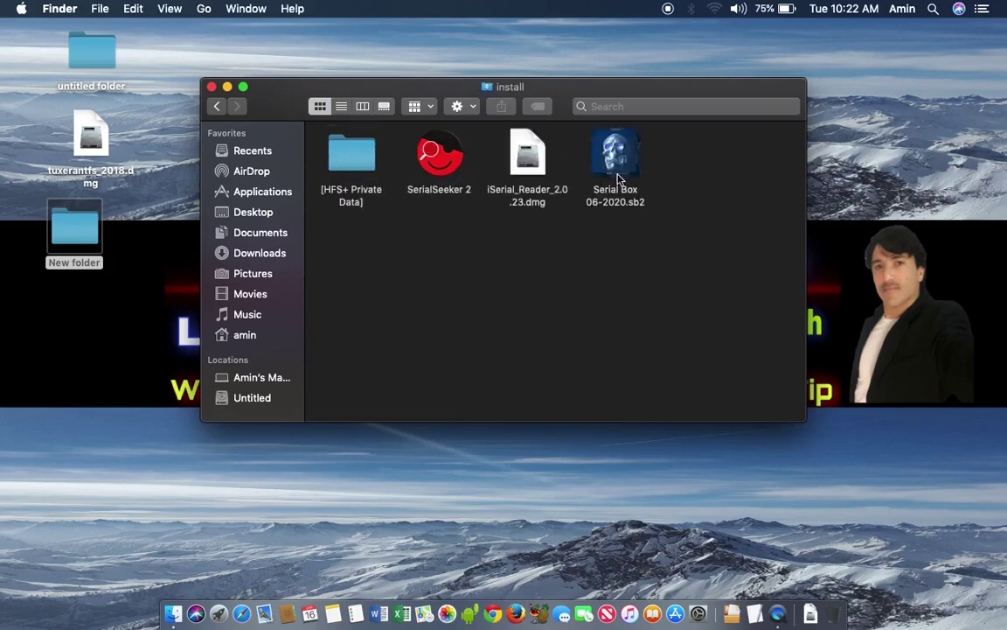
drag(663, 178, 630, 146)
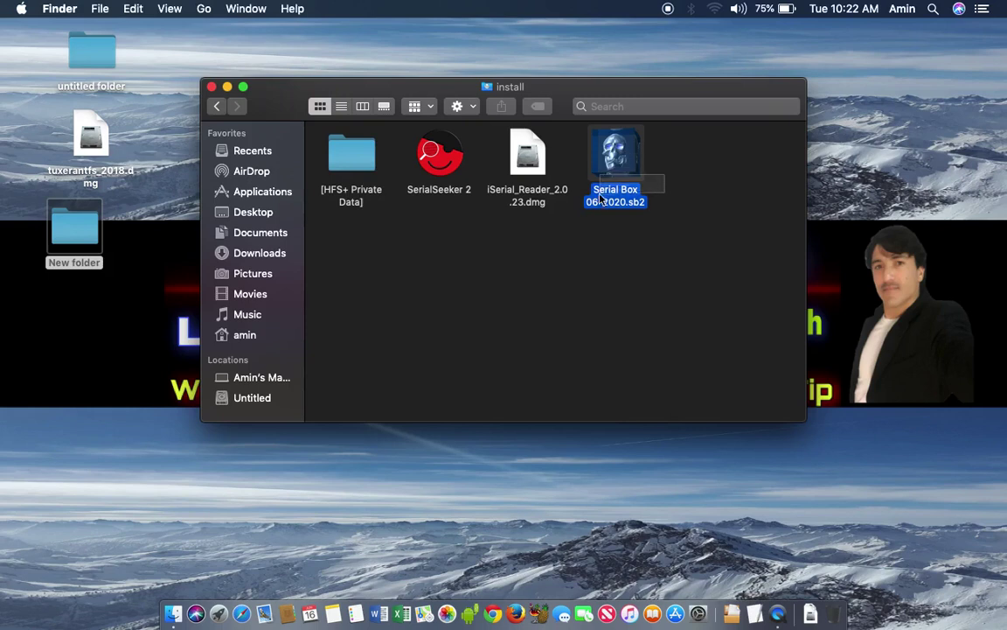
click(640, 226)
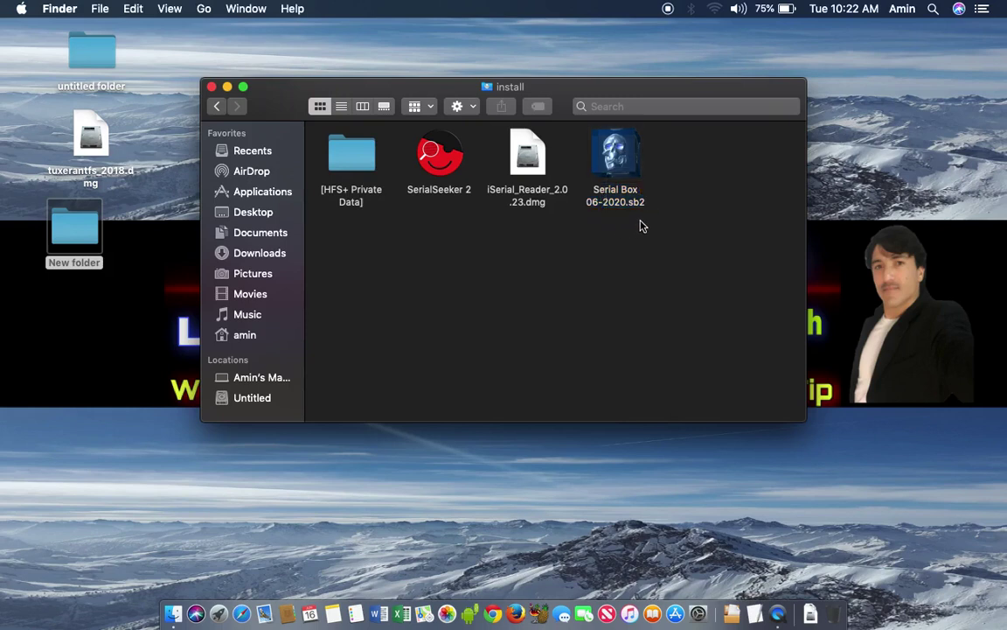
drag(673, 212, 645, 210)
drag(625, 162, 500, 221)
- Copy iSerial Reader from iSerial_Reader_2.0.23.dmg into Applications, then move SerialSeeker 2 there
click(219, 107)
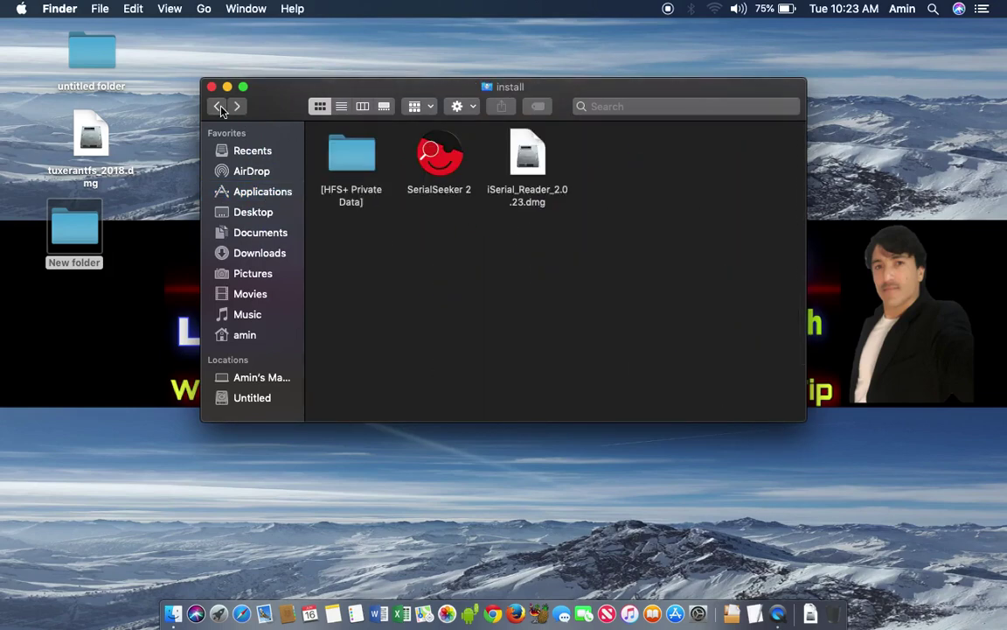
click(540, 171)
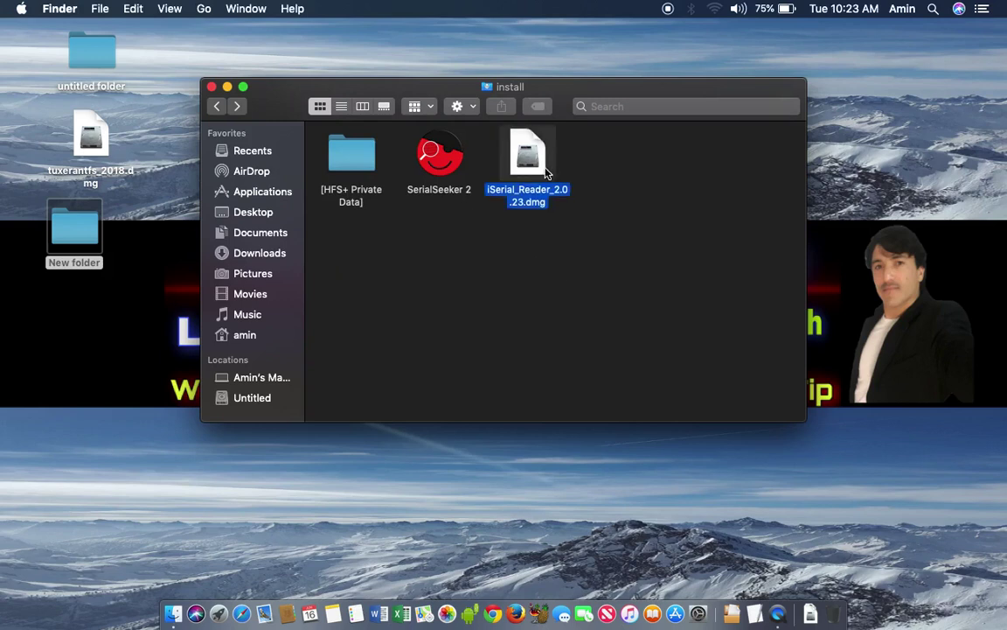
double_click(545, 171)
click(608, 238)
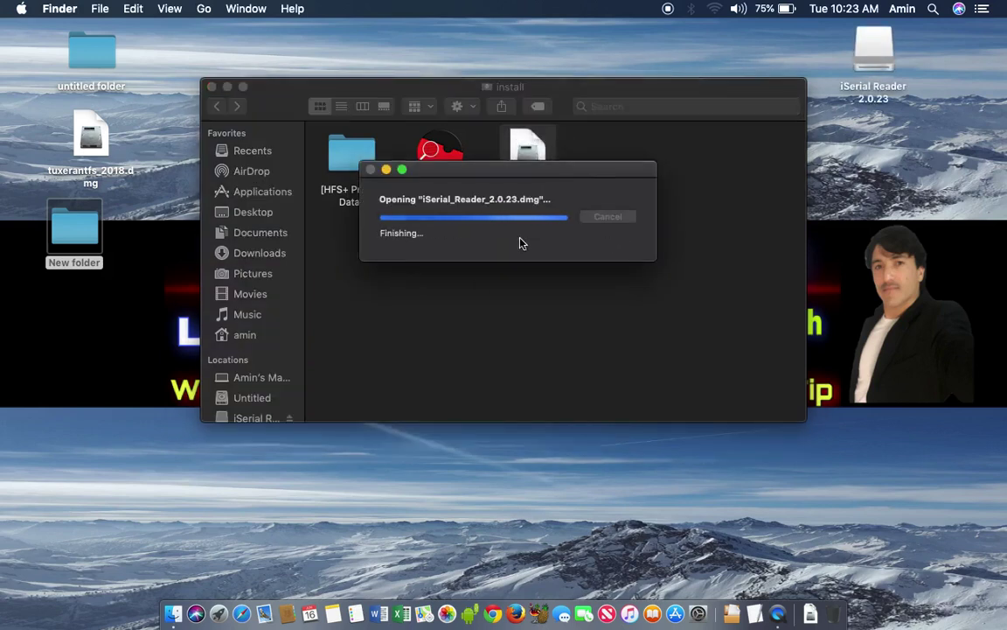
drag(302, 102, 601, 99)
drag(571, 145, 273, 197)
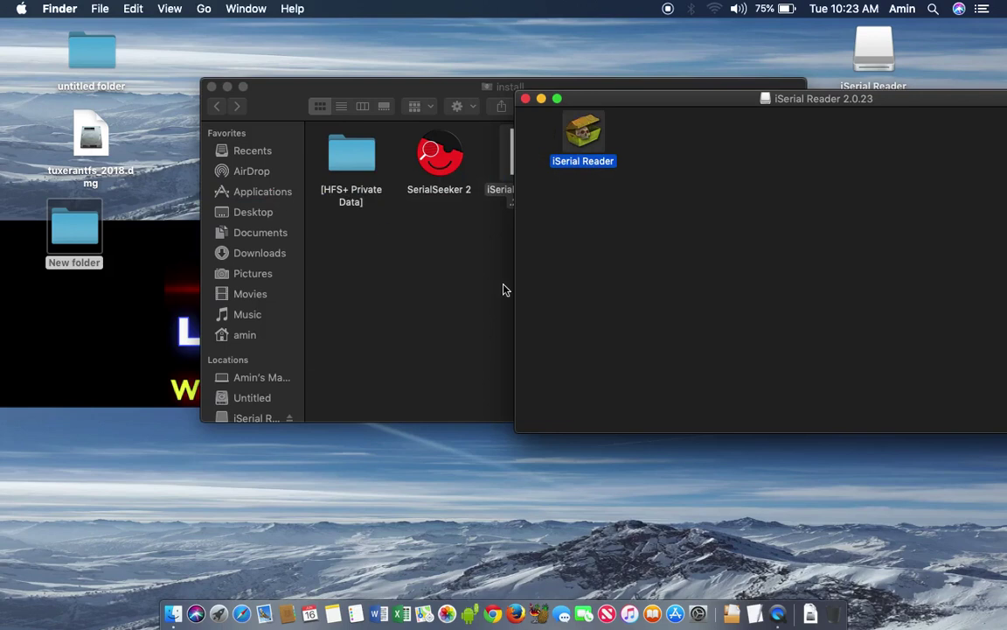
click(526, 98)
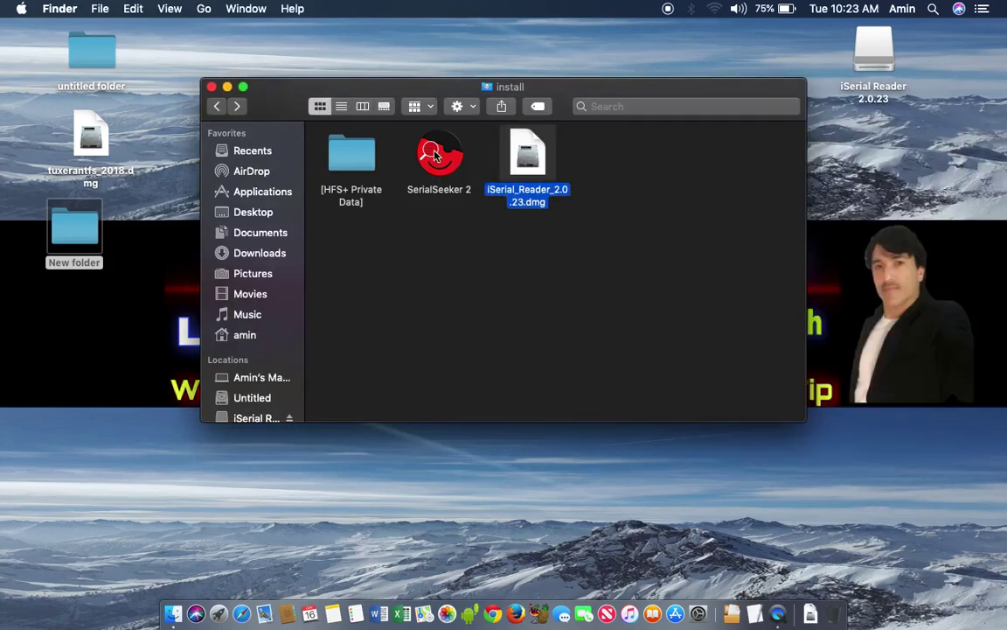
drag(435, 155, 272, 195)
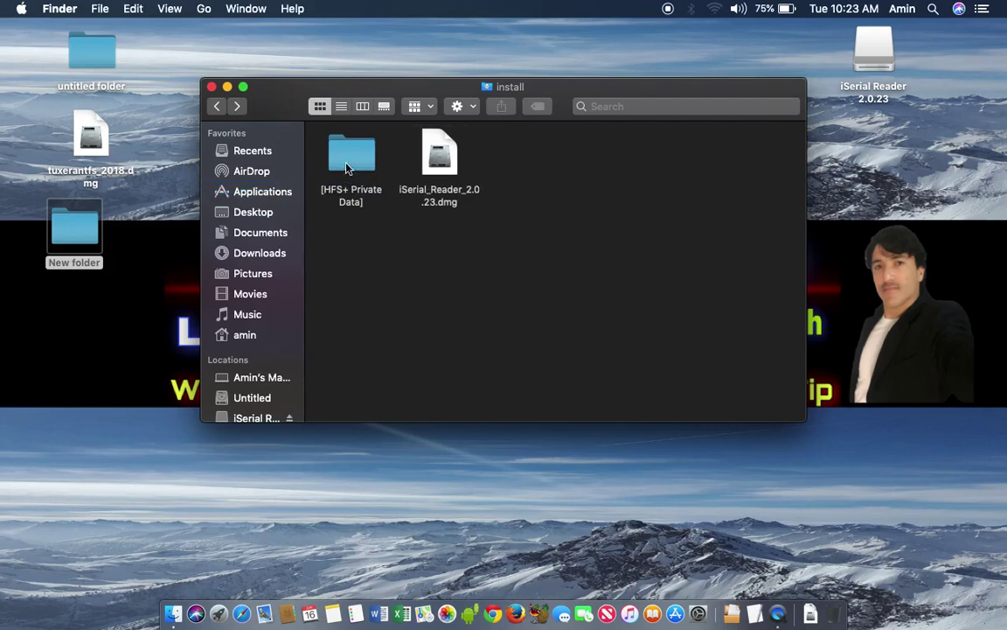
- Go to kcn 5.15.2020 and mount KCNcrew Pack 05-15-20.dmg, agreeing to its license
double_click(350, 155)
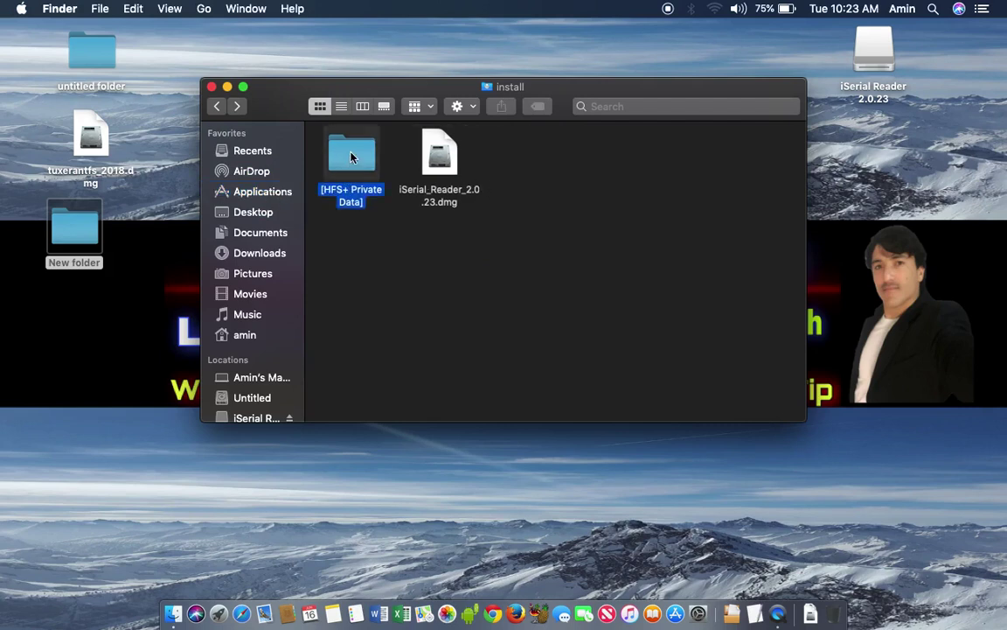
click(217, 107)
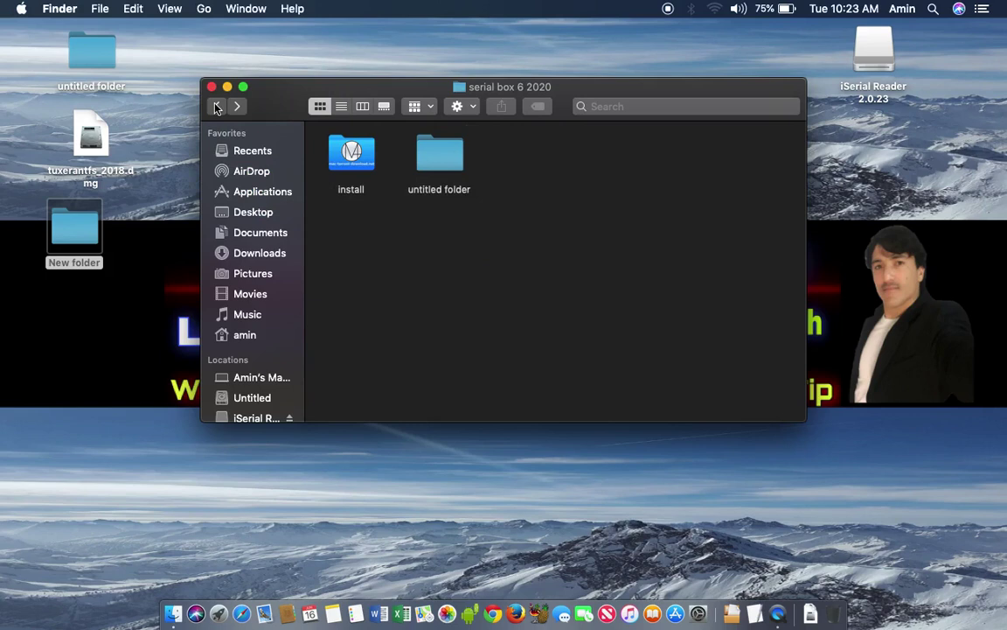
click(217, 107)
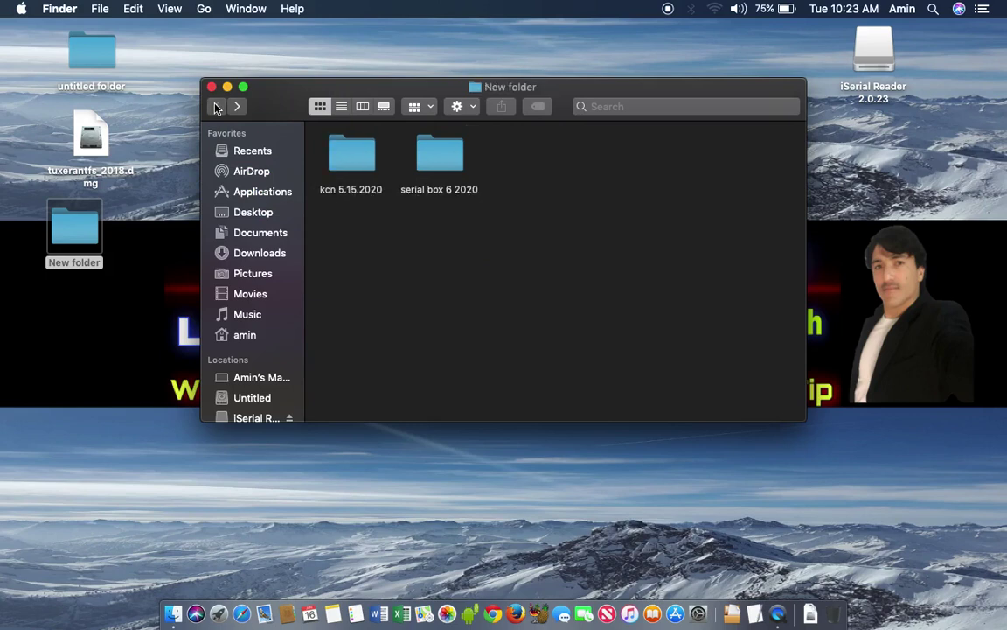
double_click(351, 164)
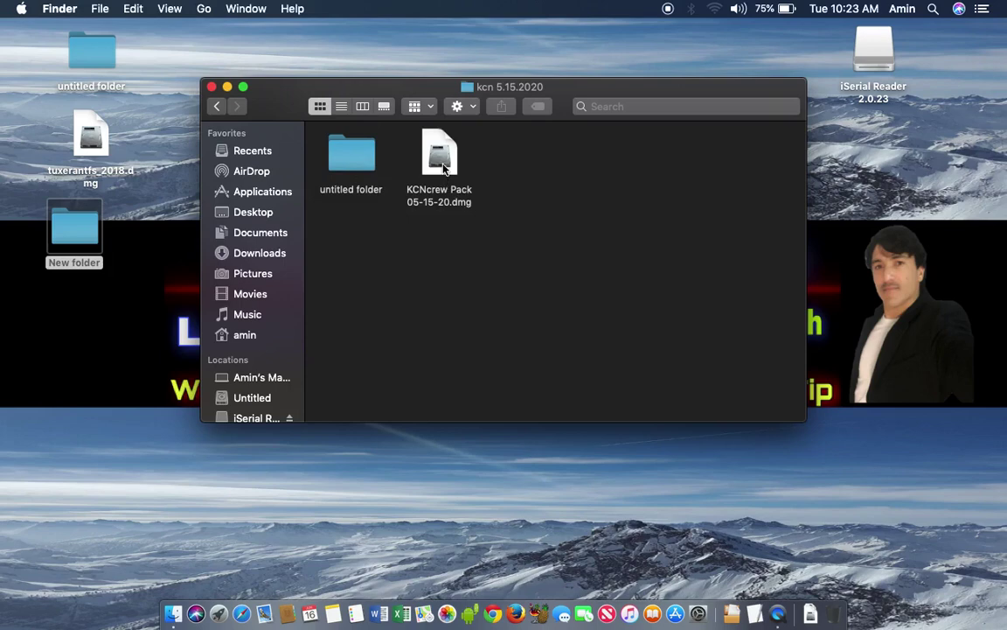
double_click(443, 171)
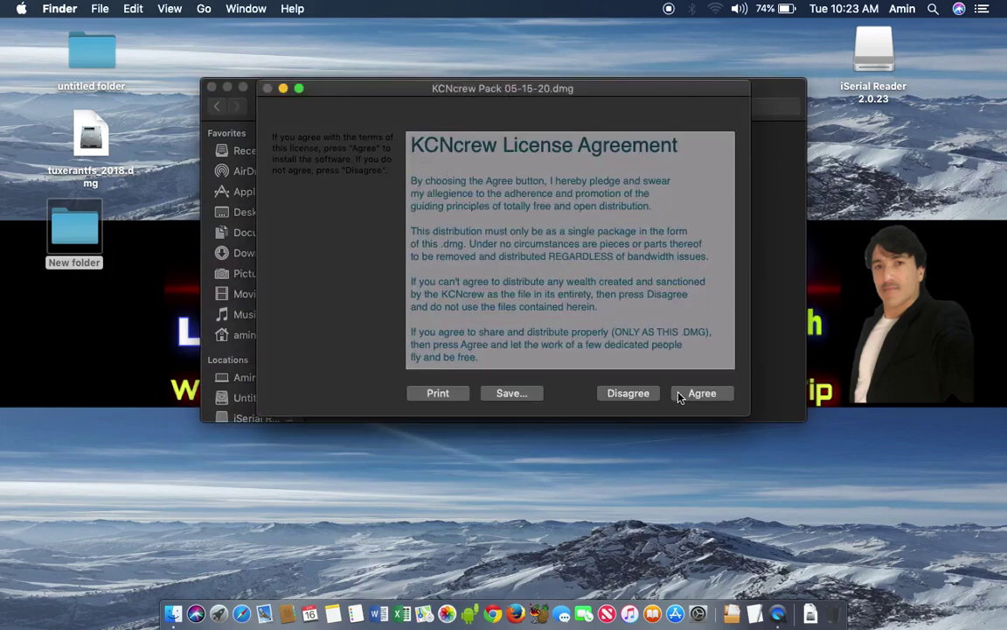
click(707, 397)
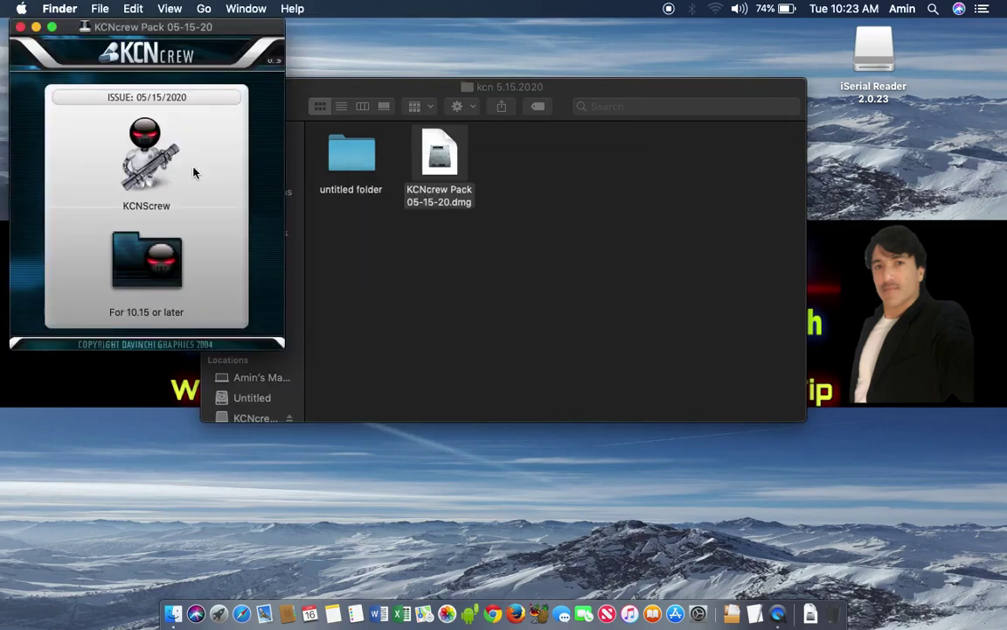
drag(220, 128, 201, 223)
drag(149, 29, 724, 122)
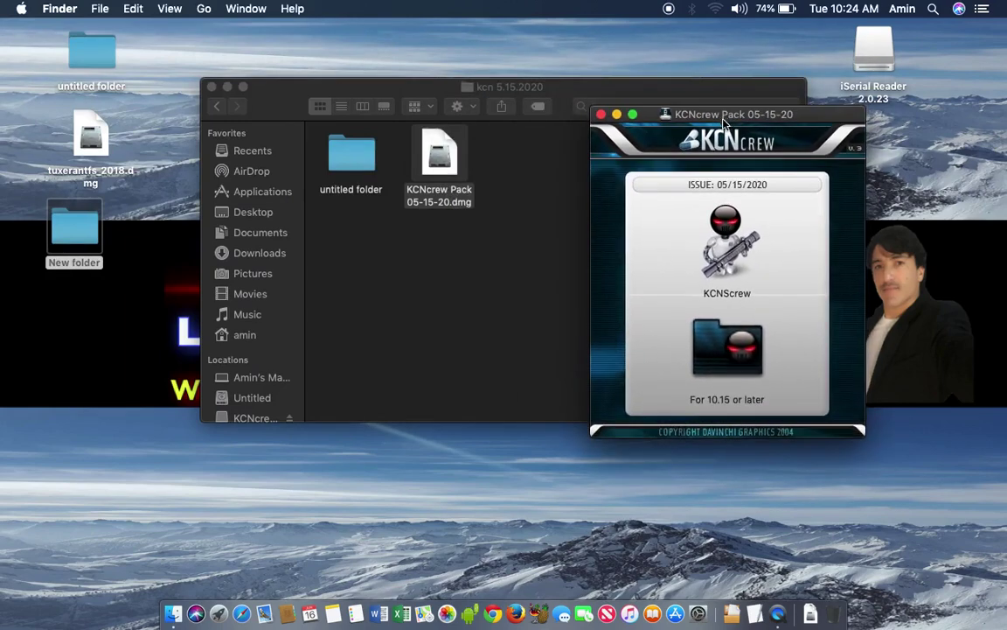
drag(794, 205, 721, 258)
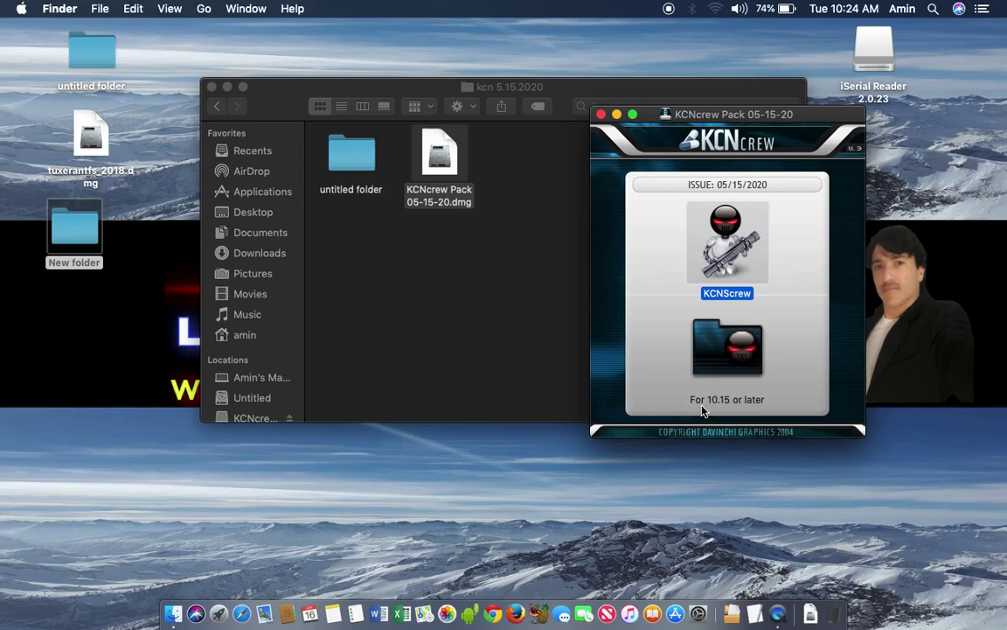
- Open the For 10.15 or later folder and mount KCNScrew1.8.dmg
double_click(748, 365)
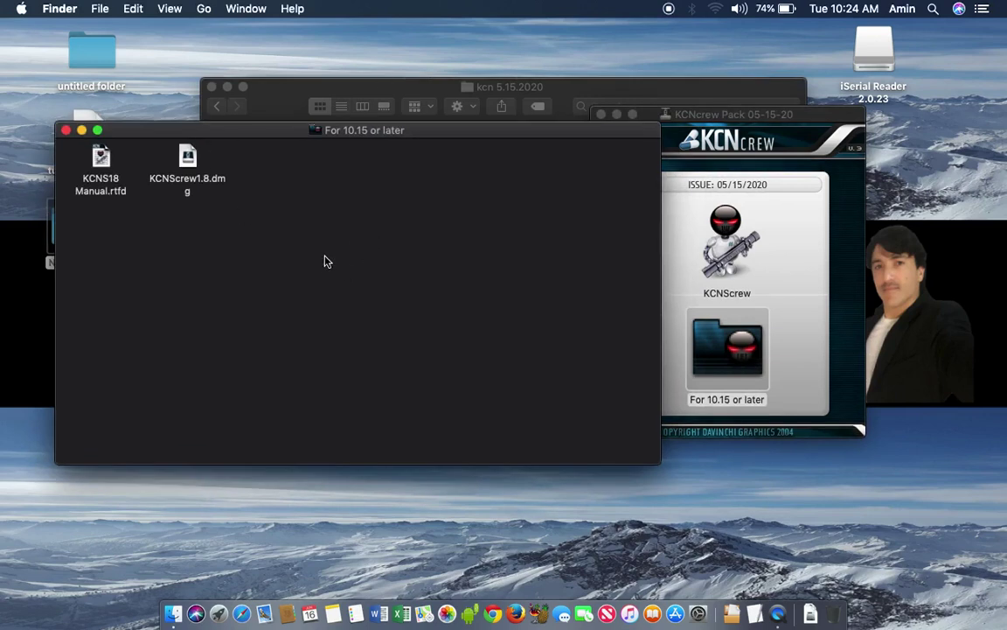
click(195, 163)
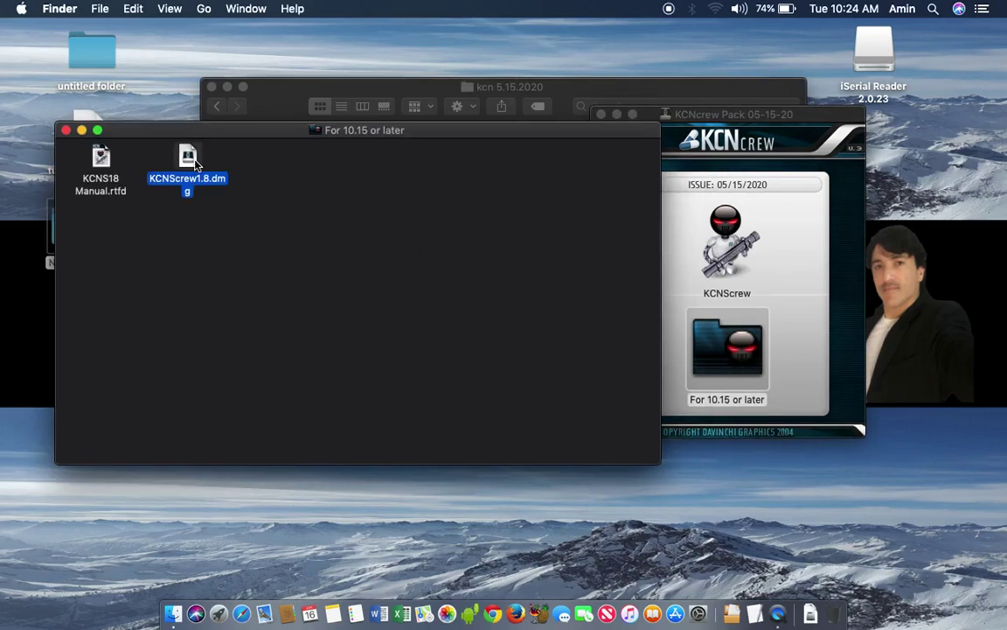
double_click(196, 163)
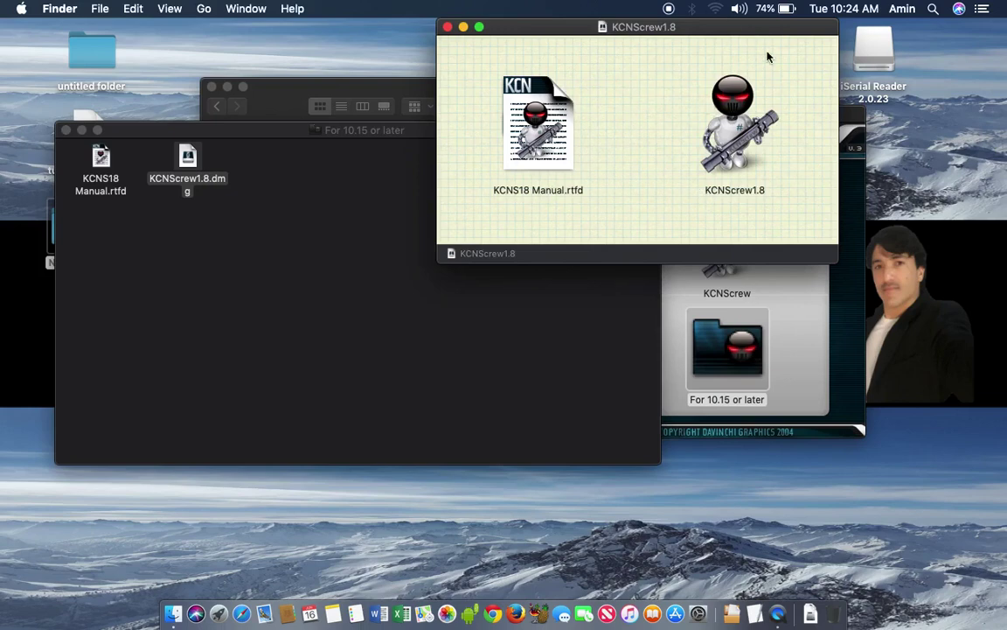
drag(729, 33, 658, 260)
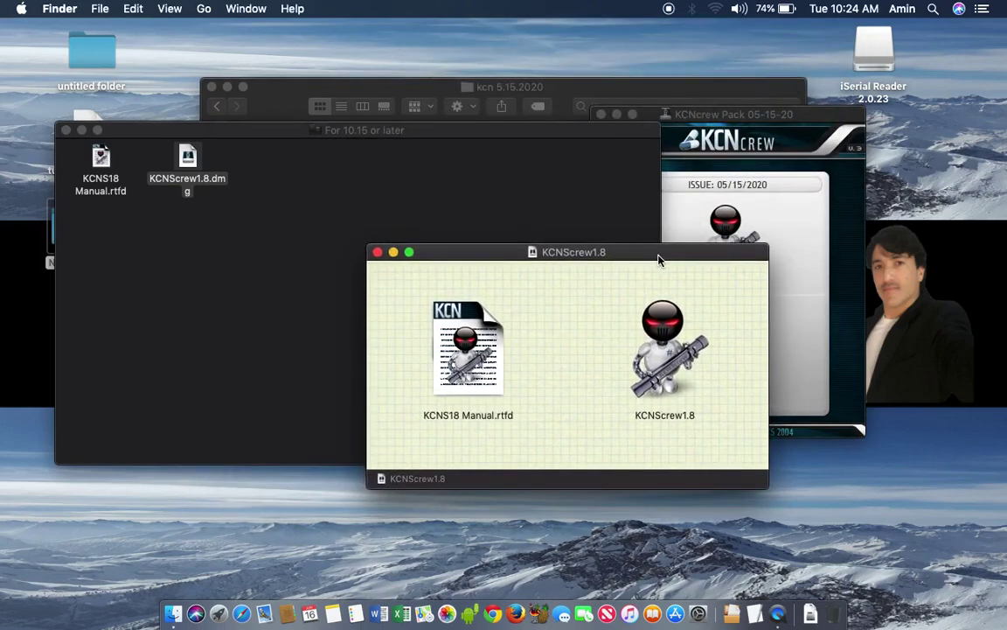
mouse_move(667, 356)
mouse_down()
mouse_move(578, 354)
mouse_move(668, 359)
mouse_up()
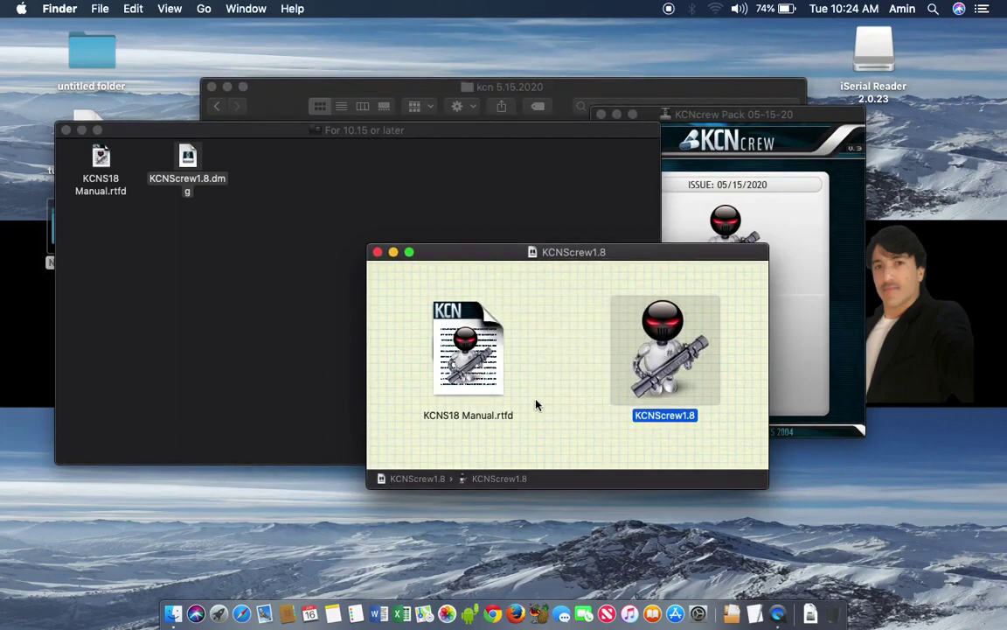
- Preview the KCNS18 Manual.rtfd file in Quick Look and read through it
click(468, 350)
key(space)
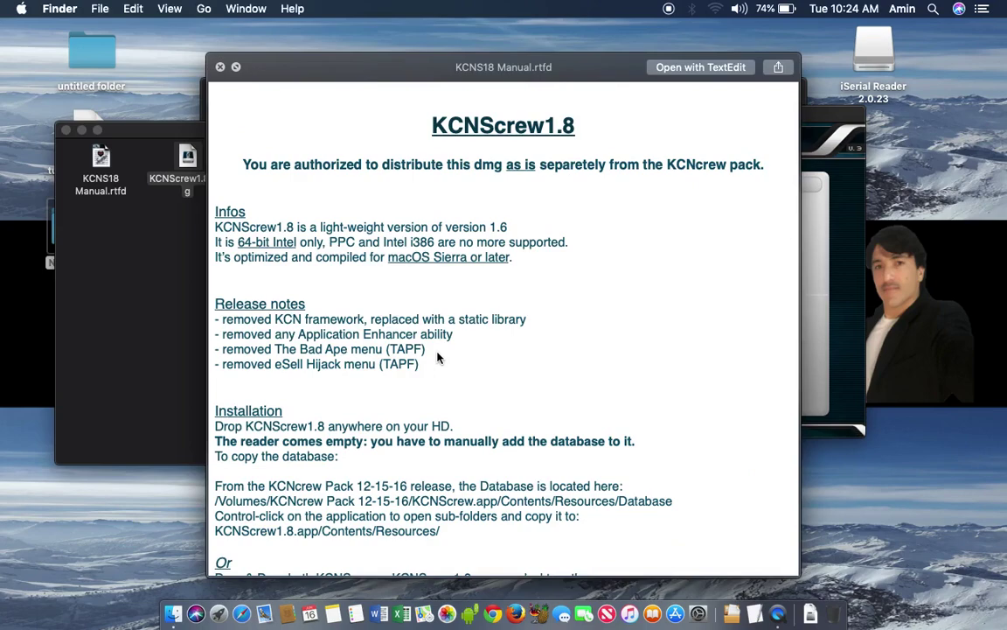
scroll(437, 357, down, 3)
scroll(438, 346, up, 3)
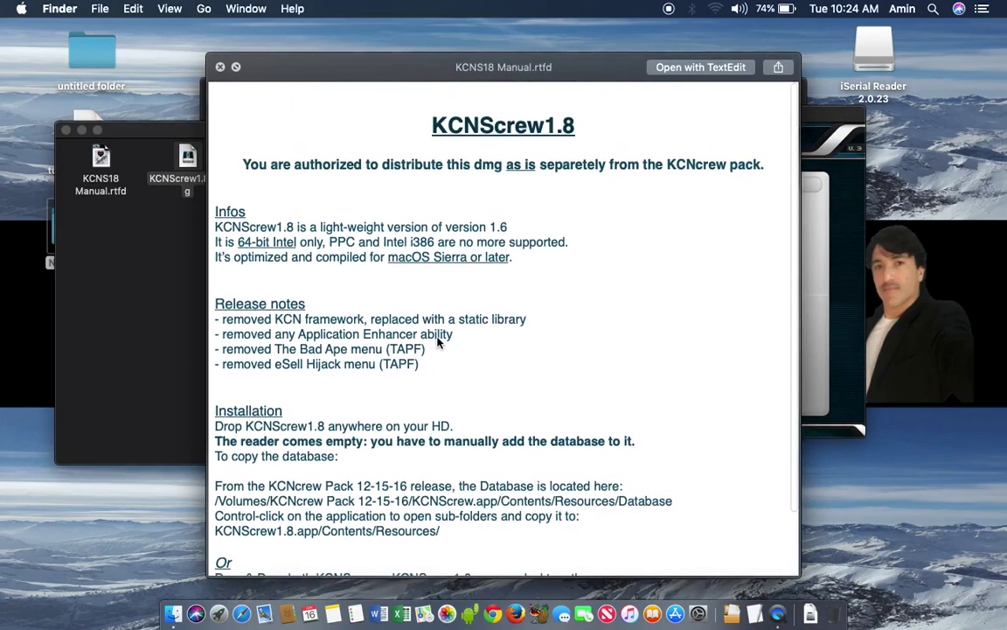
key(space)
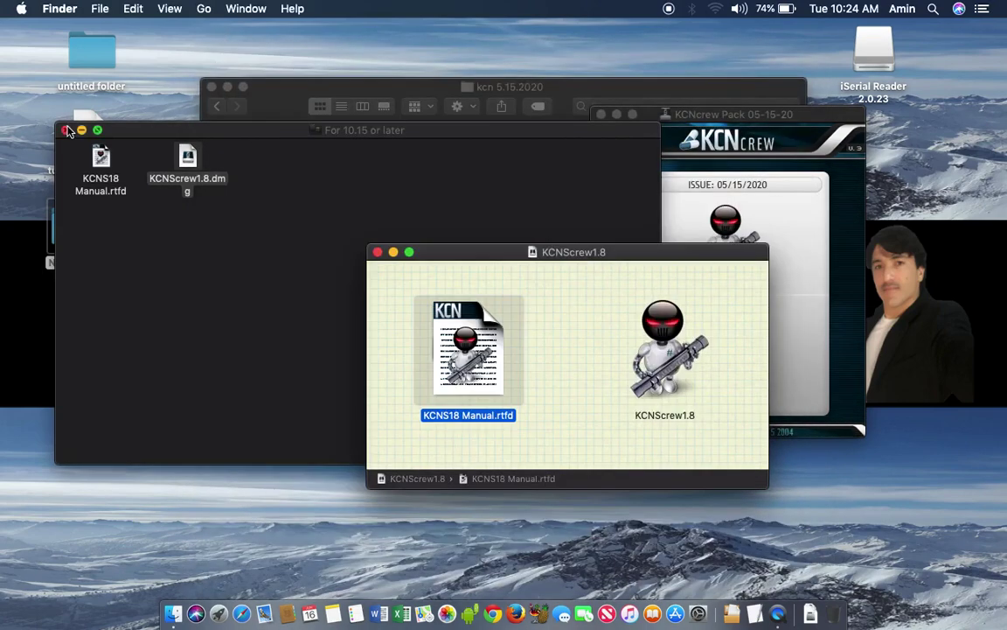
- Close the For 10.15 or later and KCNScrew1.8 windows, drag KCNScrew out, and close the KCNcrew Pack window
click(65, 130)
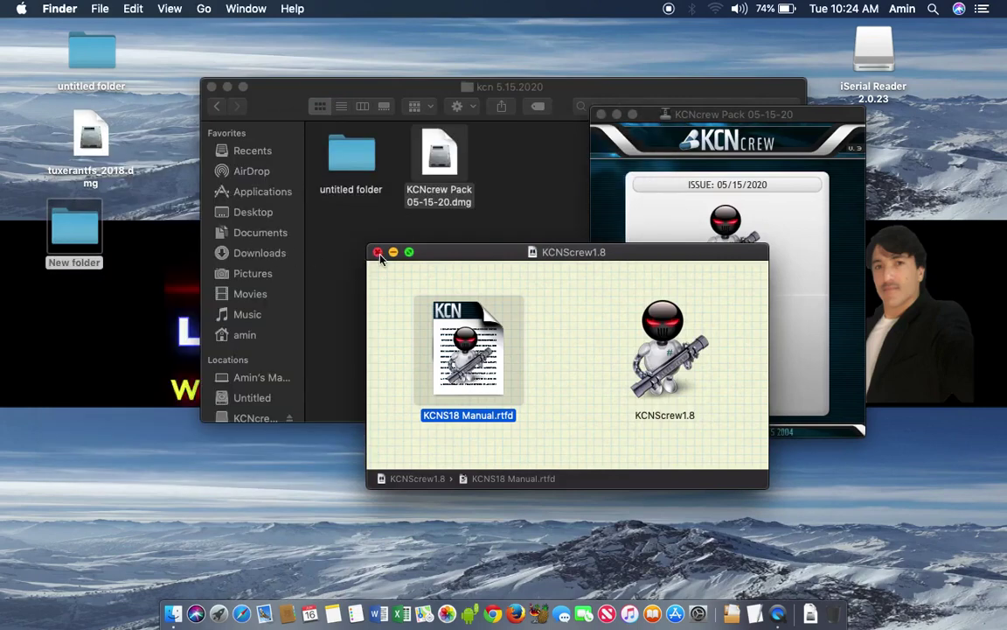
click(378, 252)
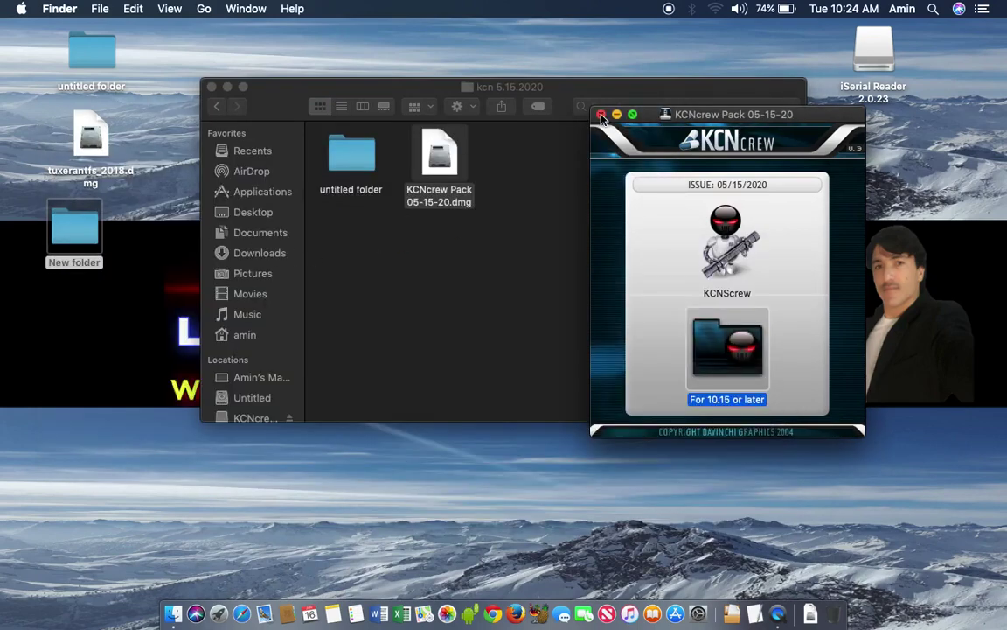
drag(715, 254, 259, 192)
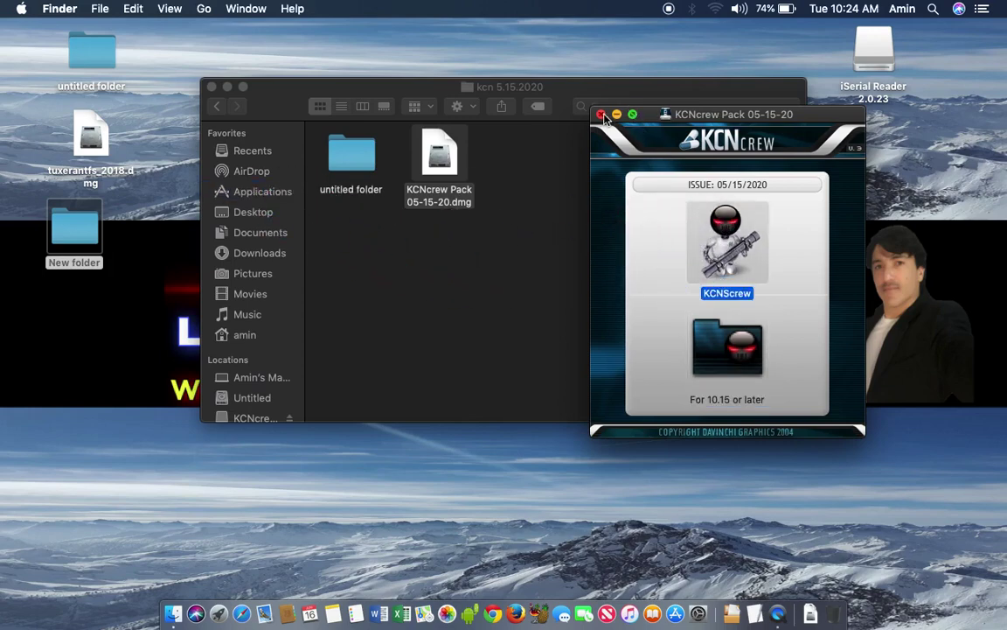
key(super+w)
- Close the kcn 5.15.2020 window and check About This Mac, showing macOS Mojave 10.14.1
click(210, 87)
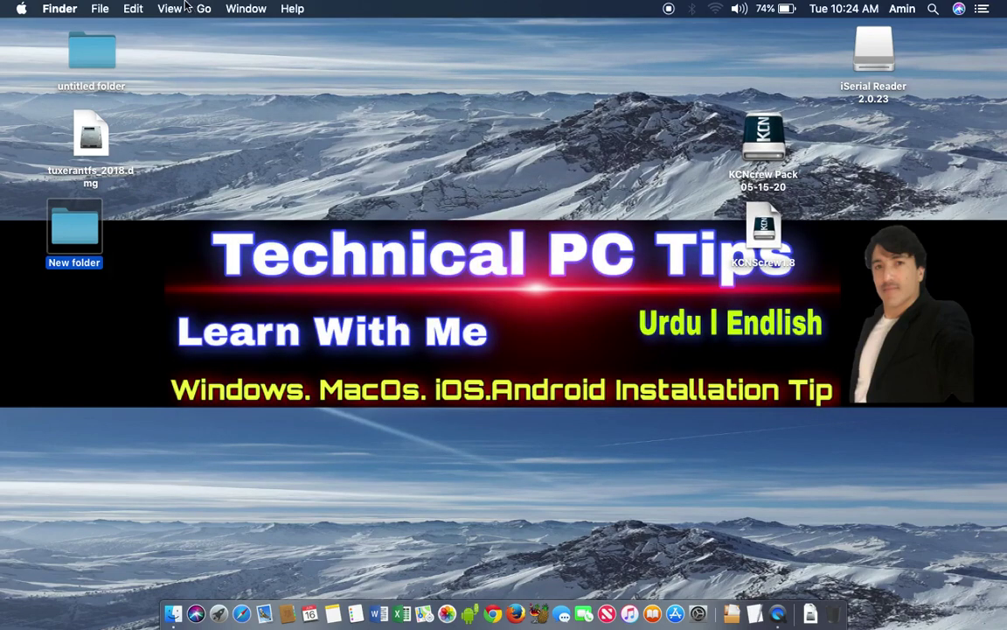
click(17, 23)
click(22, 8)
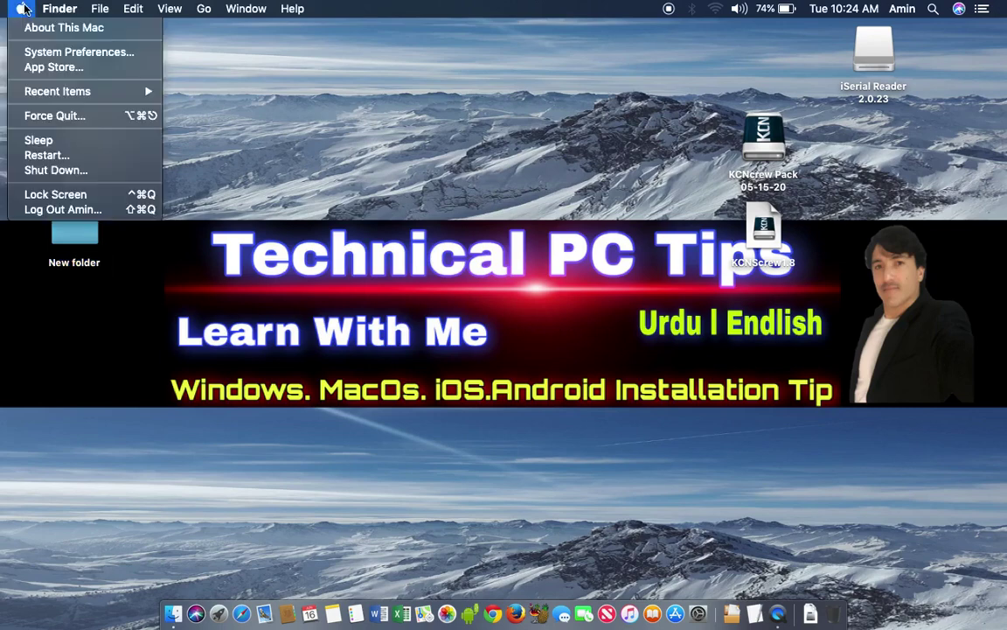
click(86, 27)
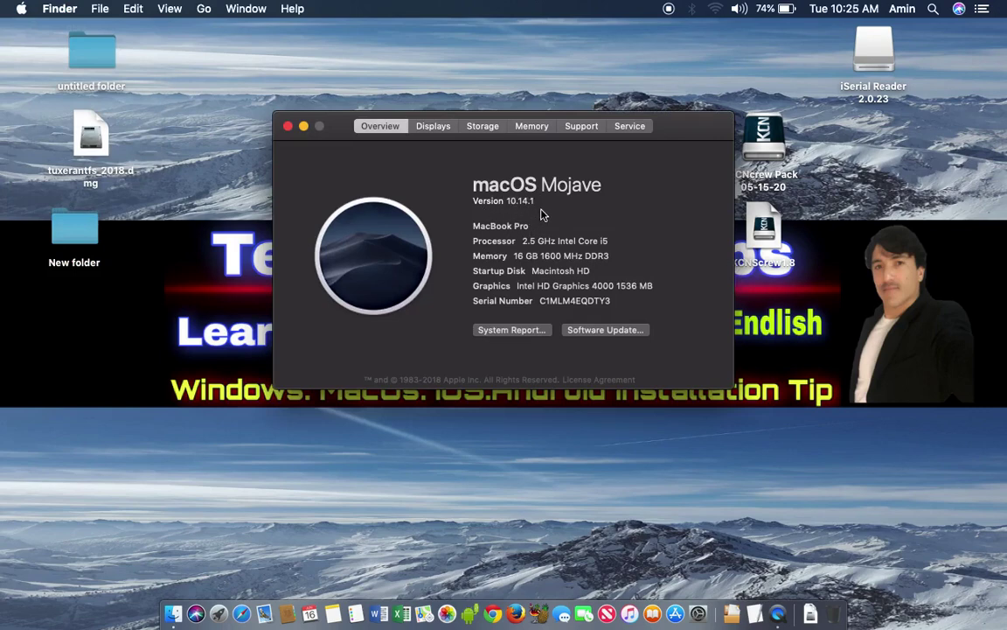
click(289, 126)
- Launch SerialSeeker 2 from Launchpad and dismiss the unidentified-developer alert
key(F4)
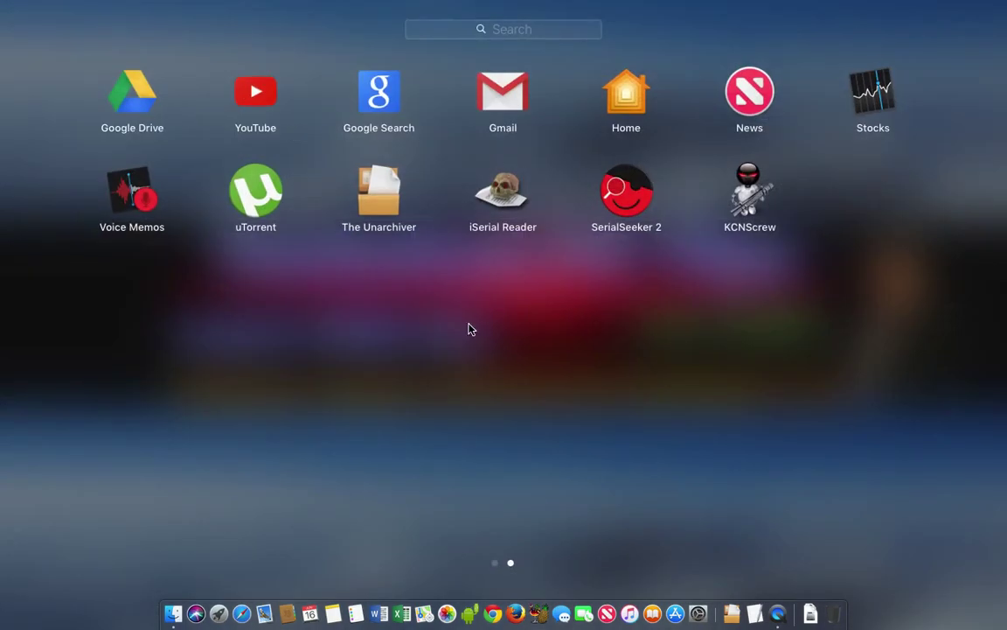
click(626, 194)
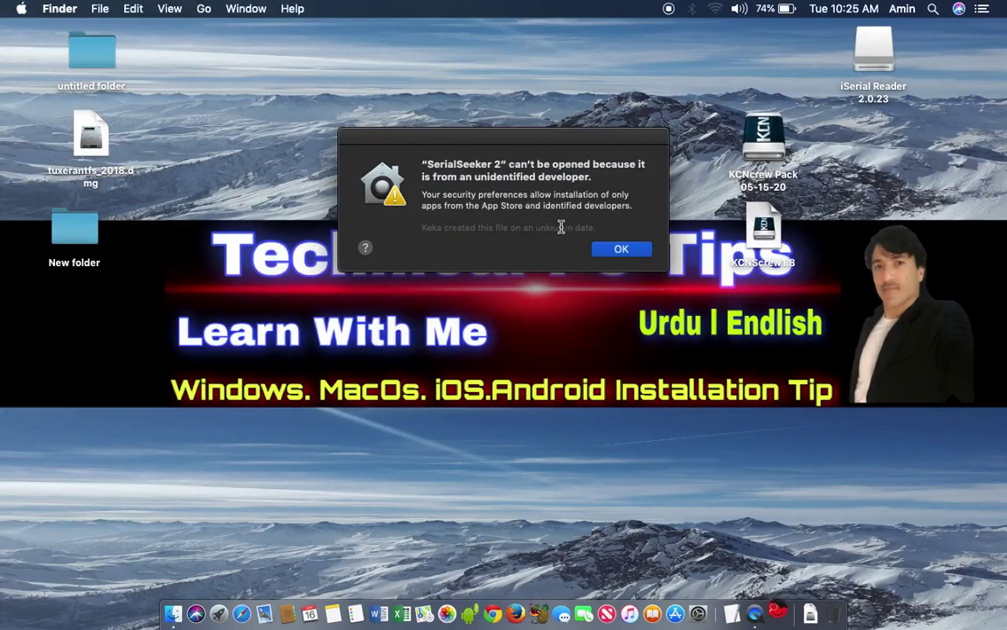
click(623, 251)
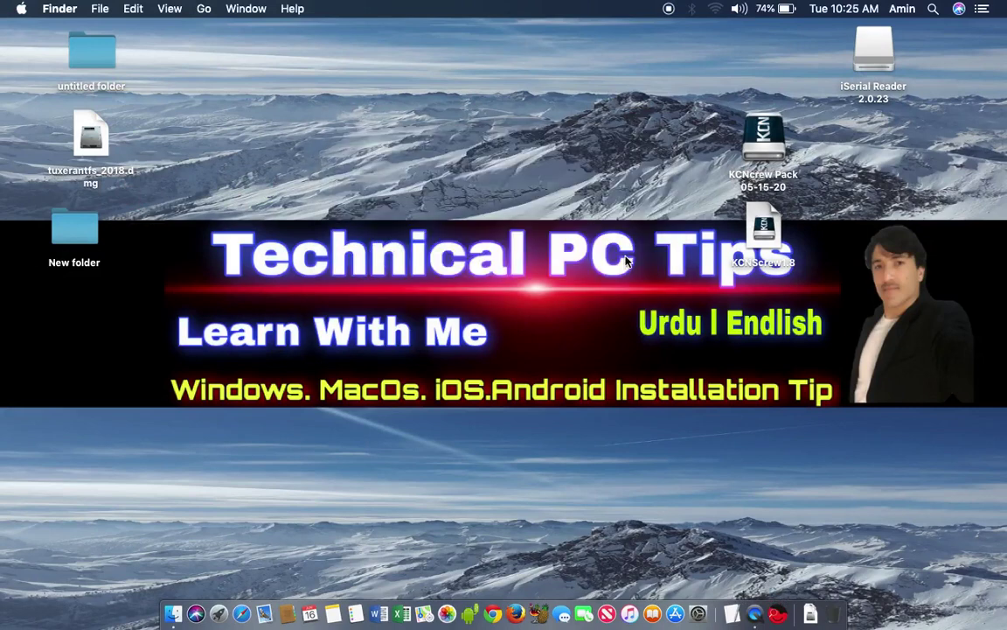
click(22, 10)
- Open Security & Privacy's General settings and unlock them with the account password
click(78, 52)
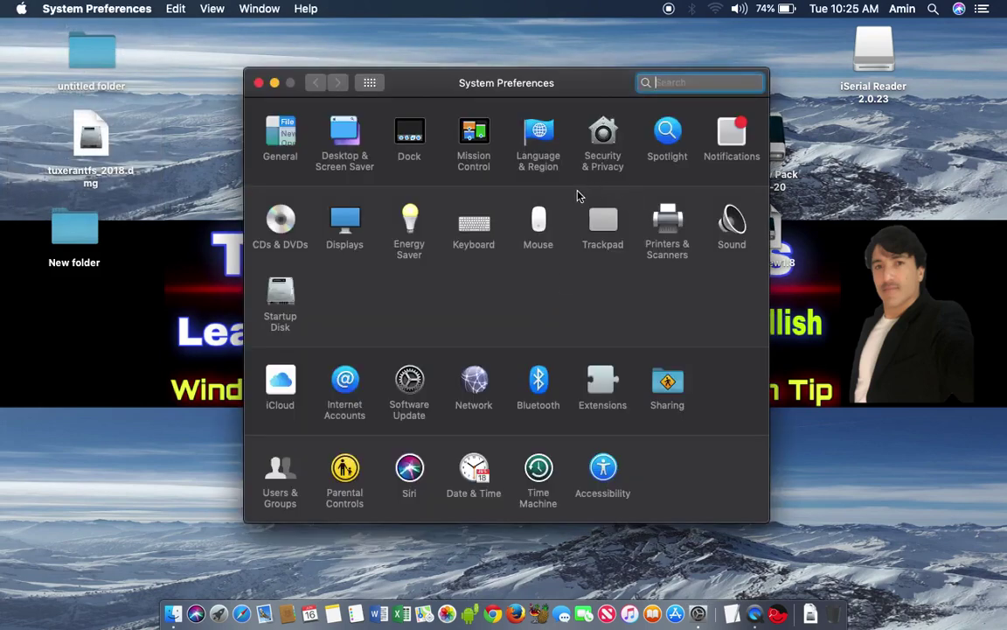
click(601, 135)
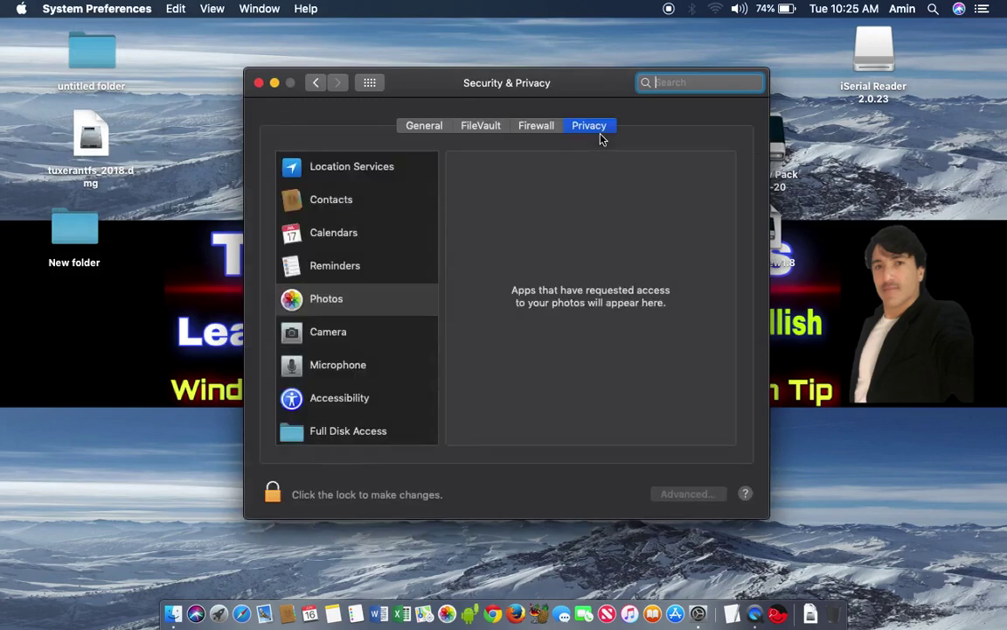
click(429, 129)
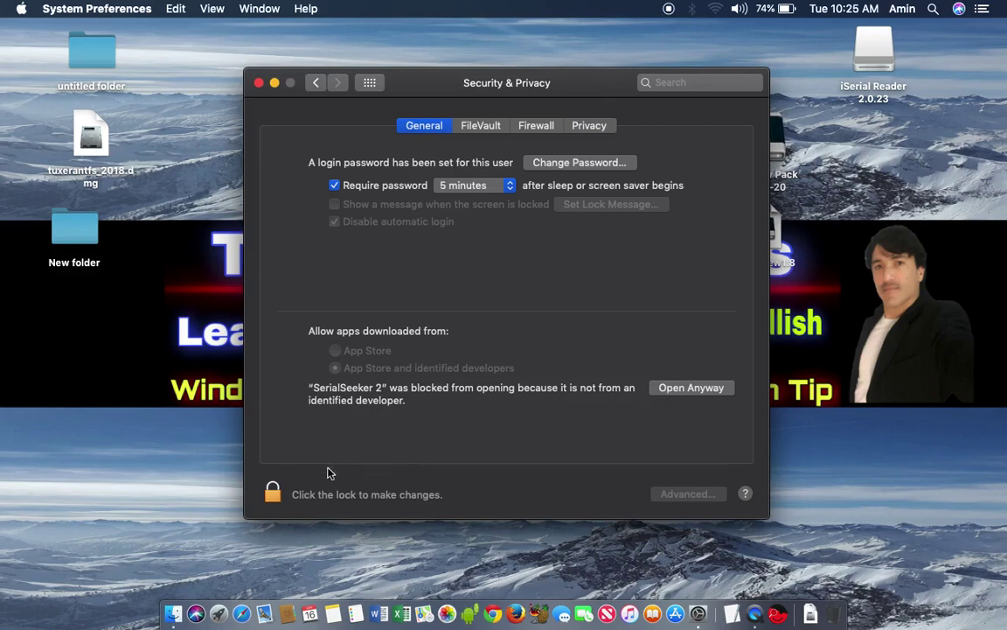
click(275, 500)
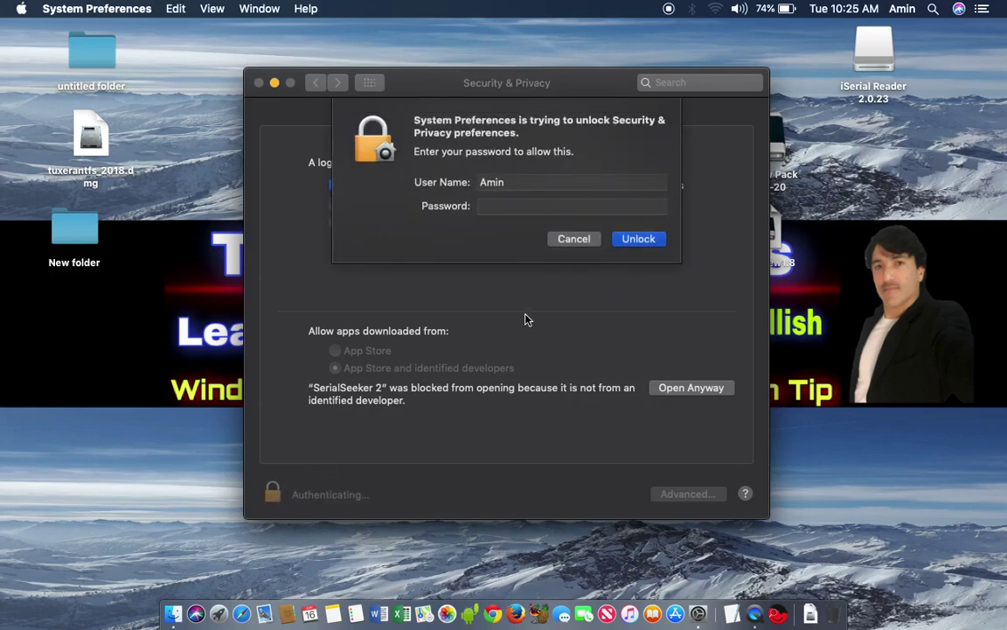
text(1)
key(Return)
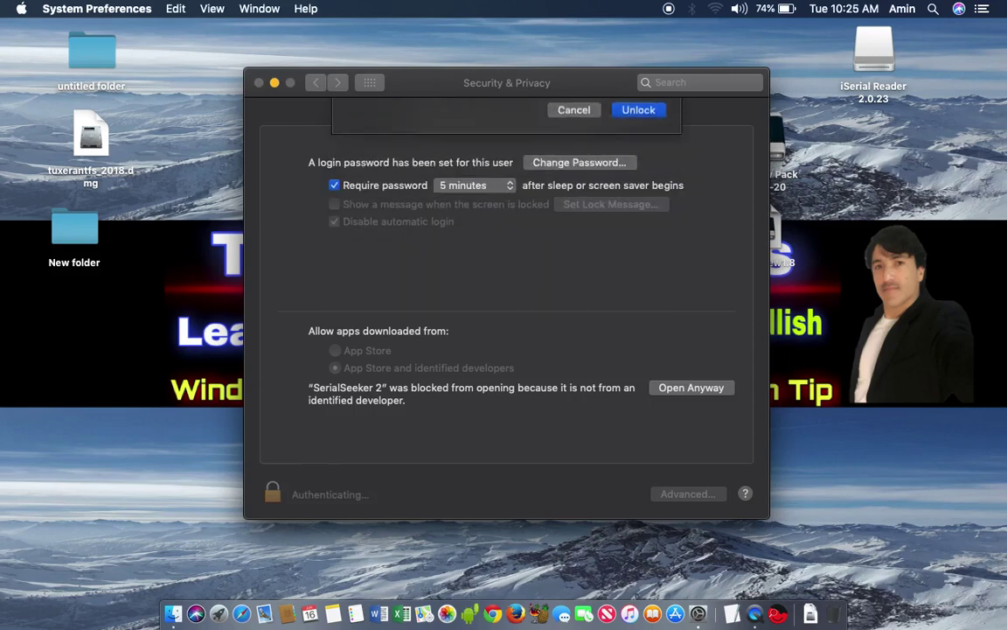
- Allow SerialSeeker 2 via Open Anyway and confirm opening it
click(675, 396)
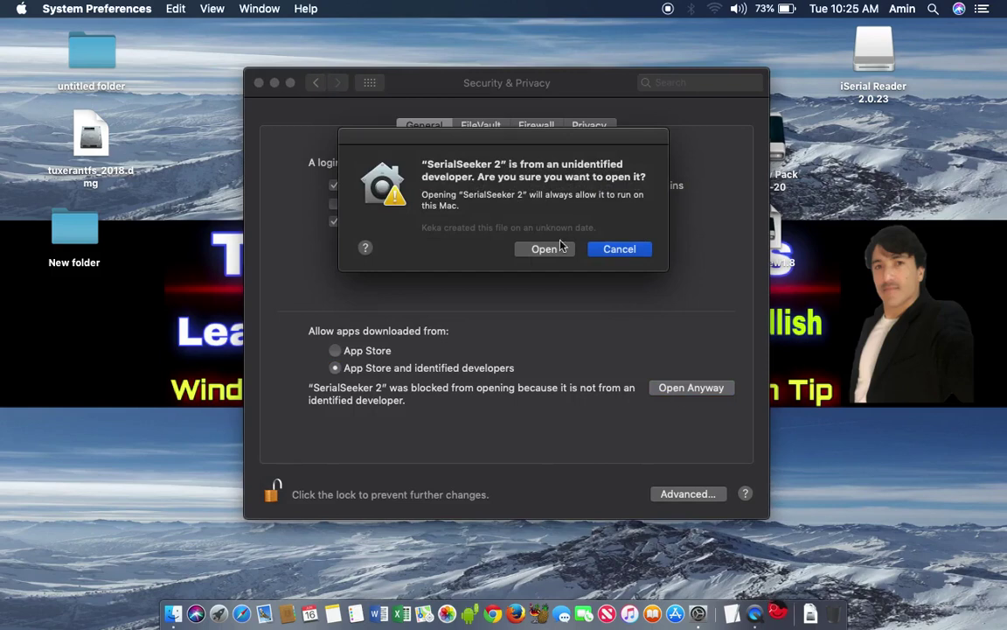
click(542, 250)
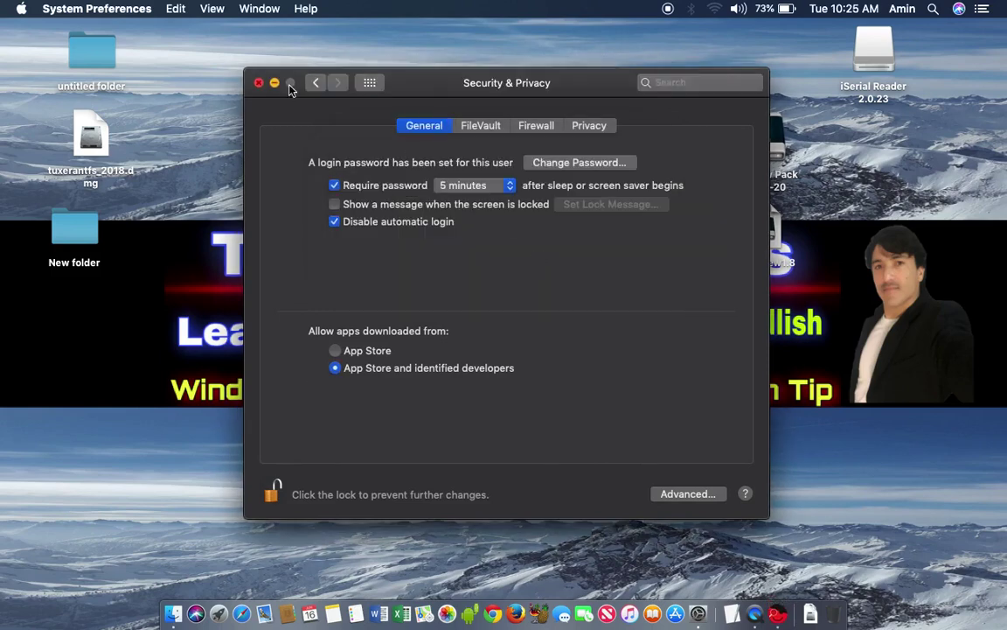
click(258, 82)
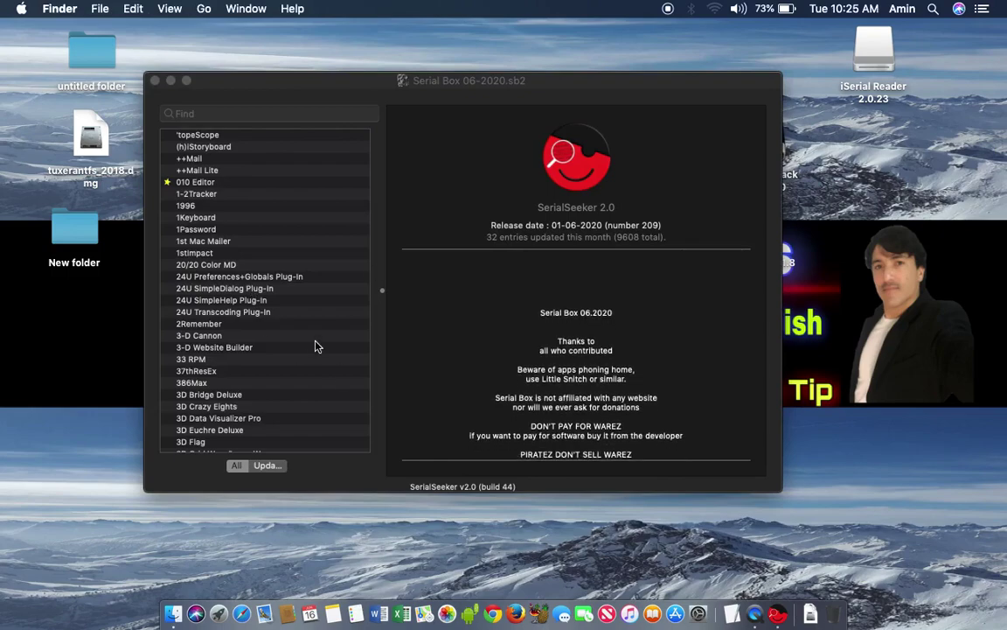
- Load Serial Box 06-2020.sb2 from Applications into SerialSeeker 2, then close the Applications window
scroll(317, 344, down, 10)
scroll(316, 344, down, 5)
scroll(316, 343, up, 10)
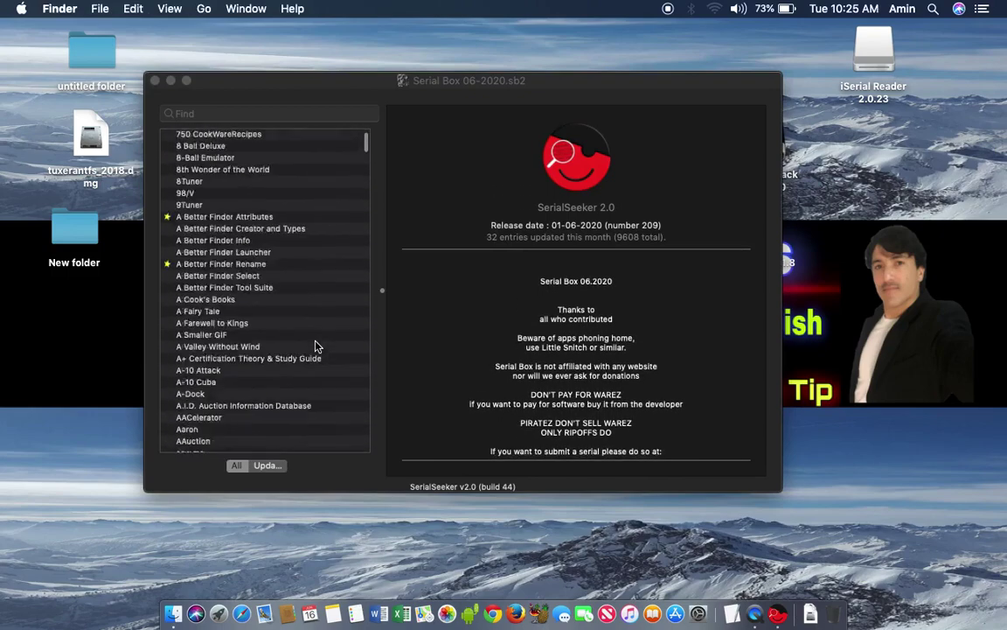
scroll(337, 301, up, 5)
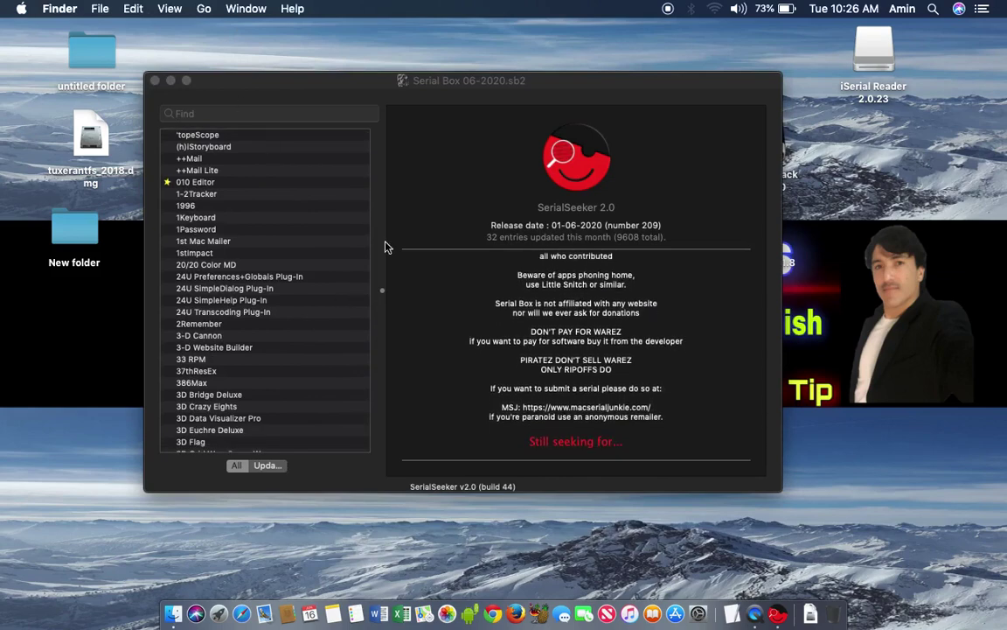
click(203, 8)
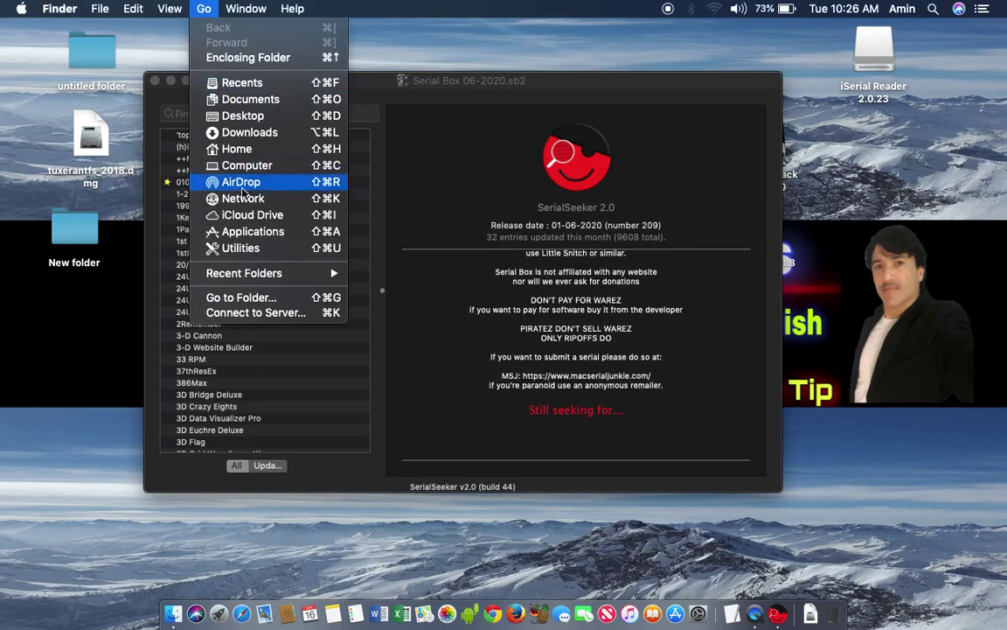
click(251, 231)
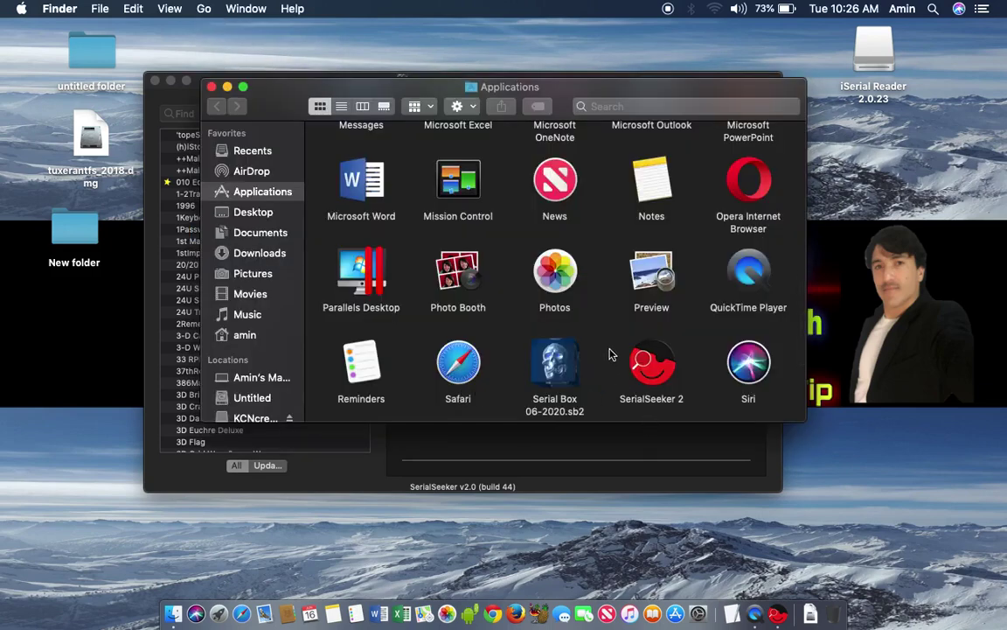
drag(536, 424, 547, 316)
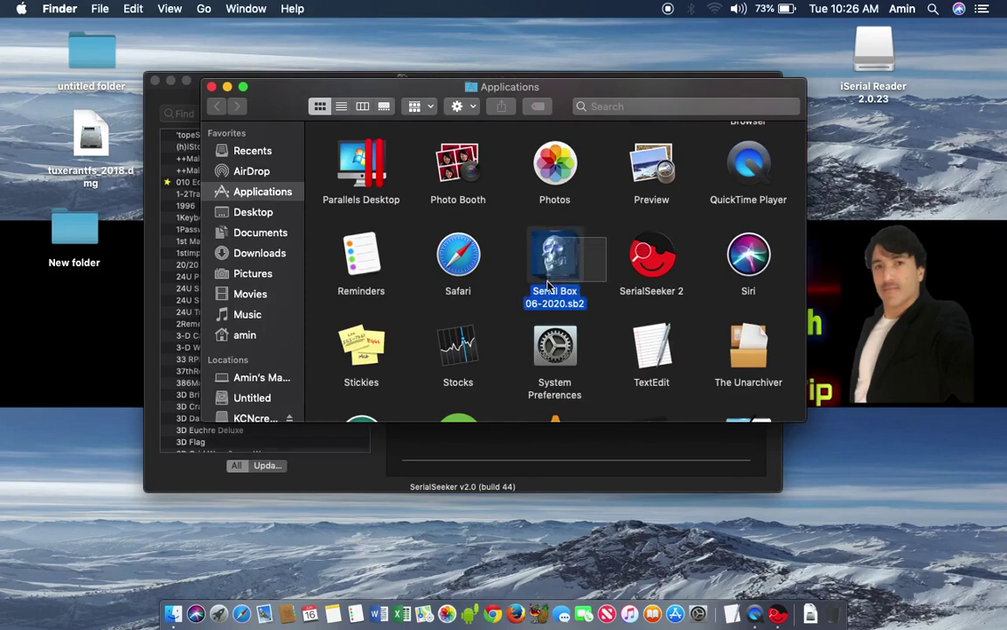
drag(548, 284, 549, 284)
click(598, 226)
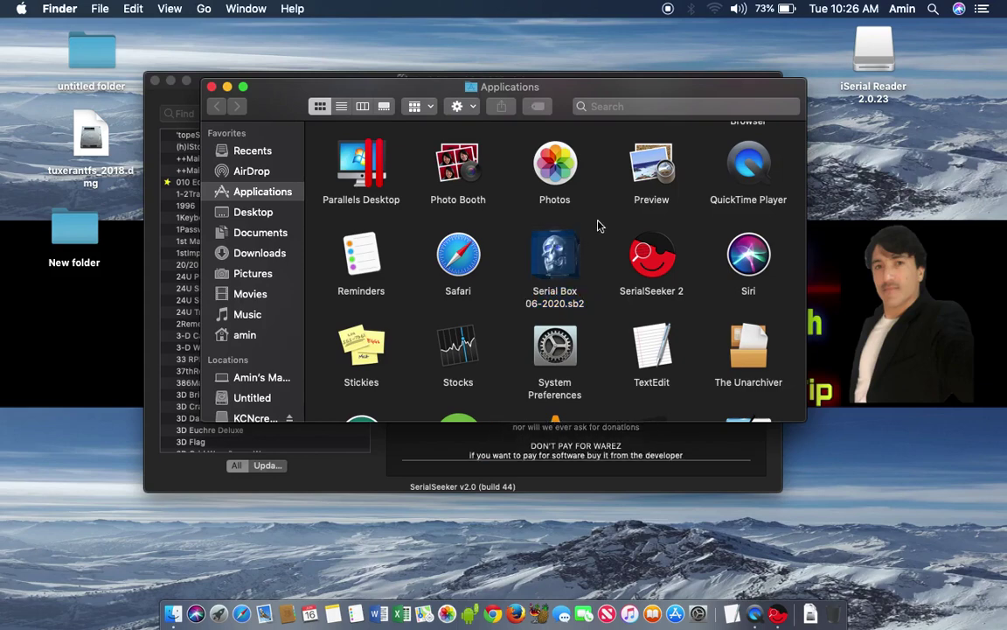
click(555, 256)
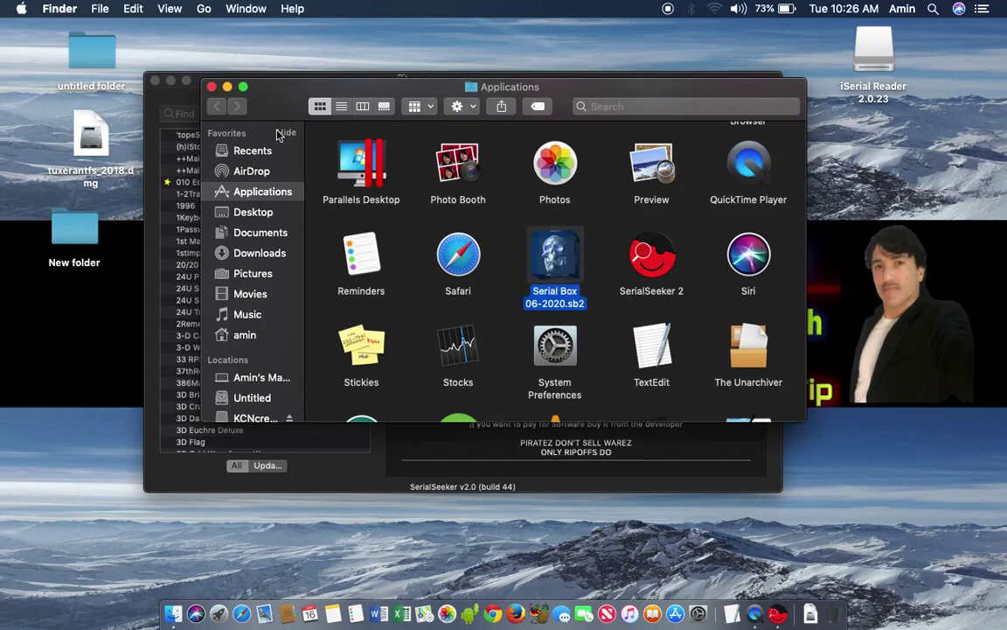
click(212, 88)
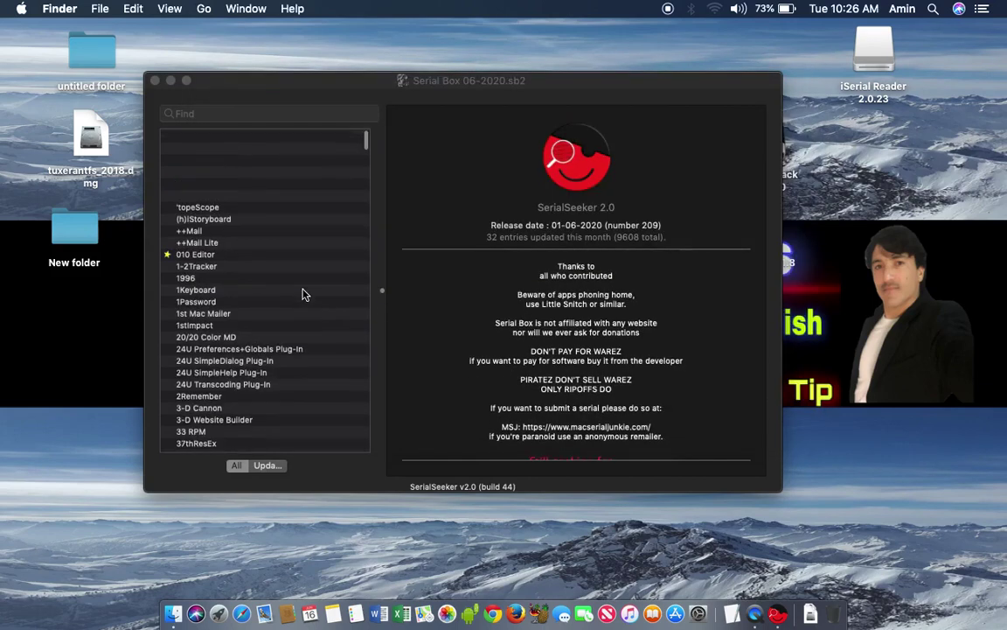
scroll(254, 291, down, 3)
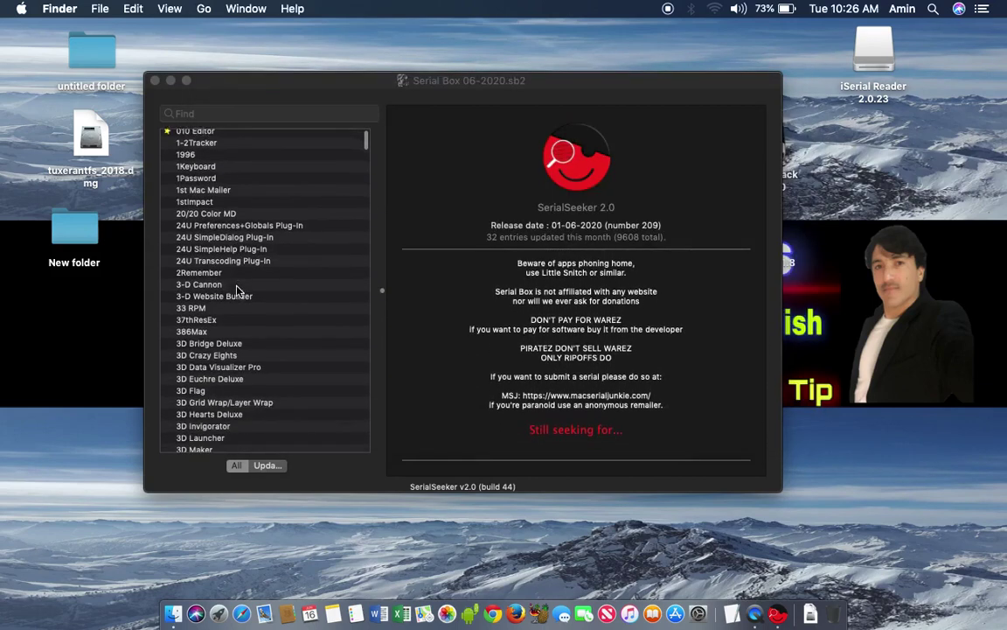
scroll(236, 291, down, 15)
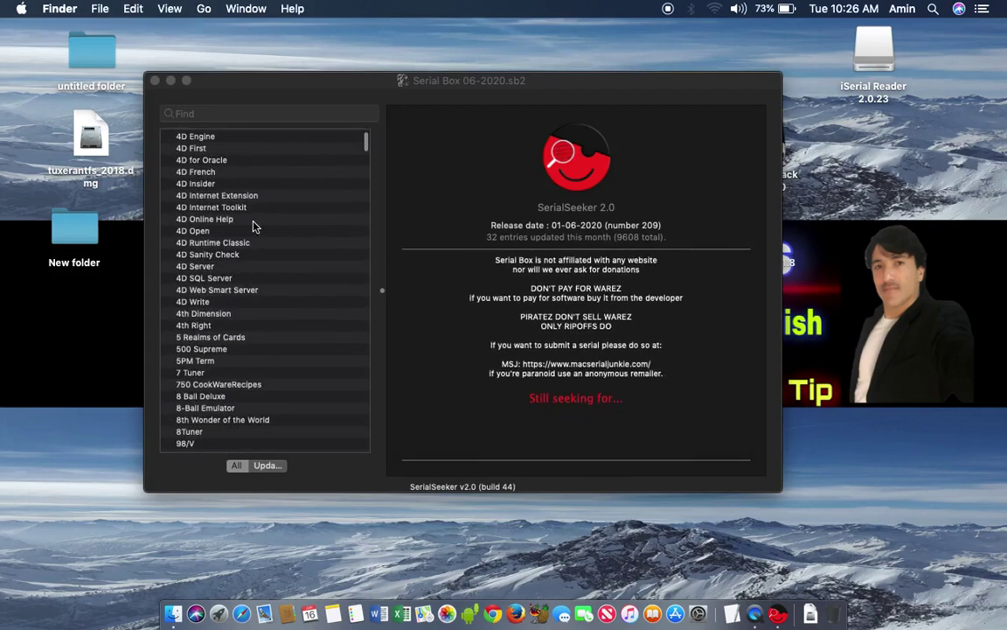
scroll(220, 289, down, 15)
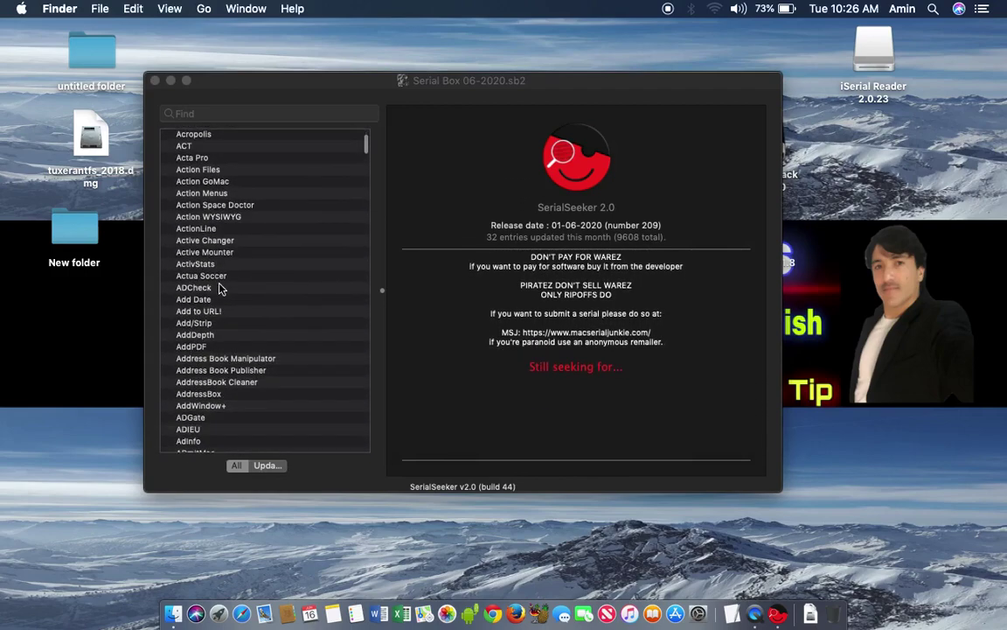
scroll(220, 288, down, 20)
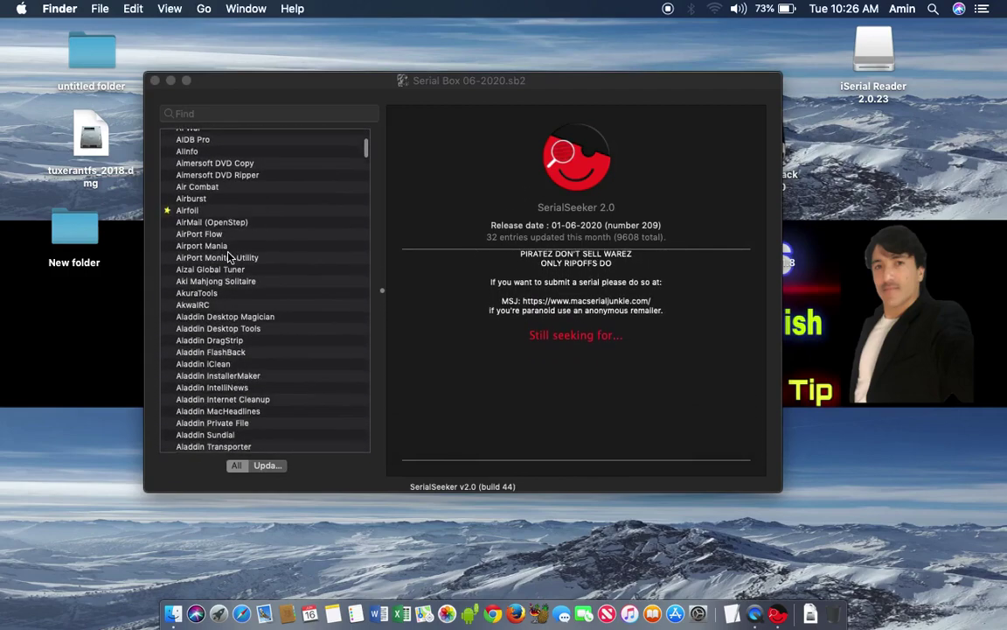
scroll(228, 257, down, 20)
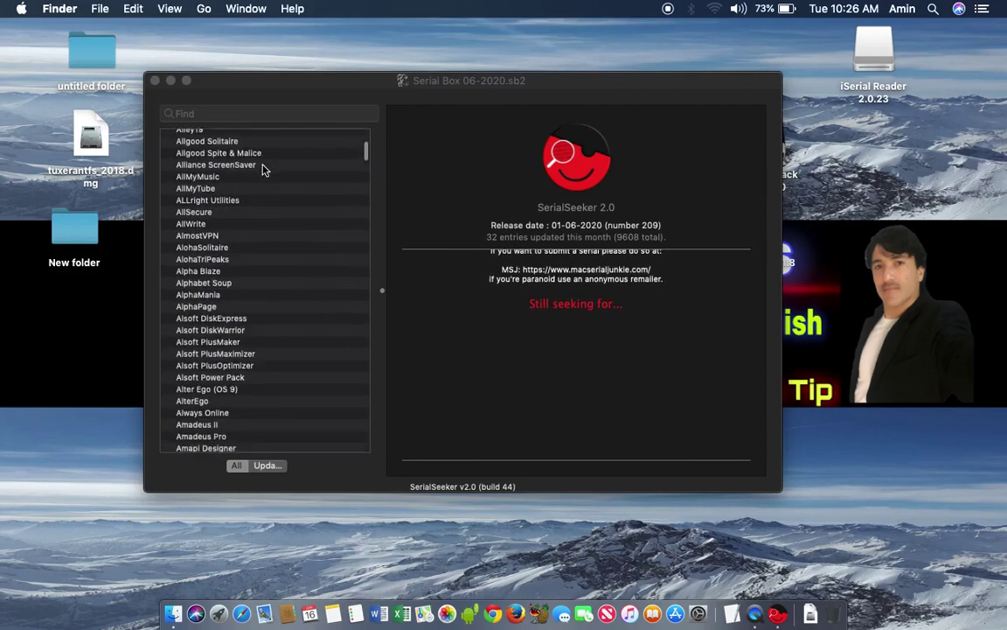
scroll(271, 140, down, 20)
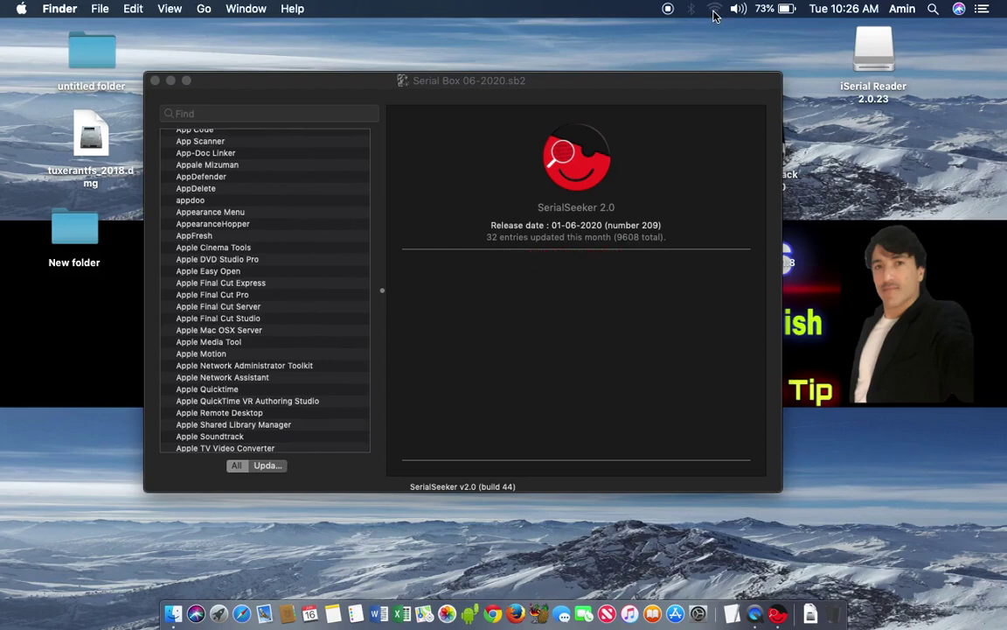
scroll(306, 262, down, 20)
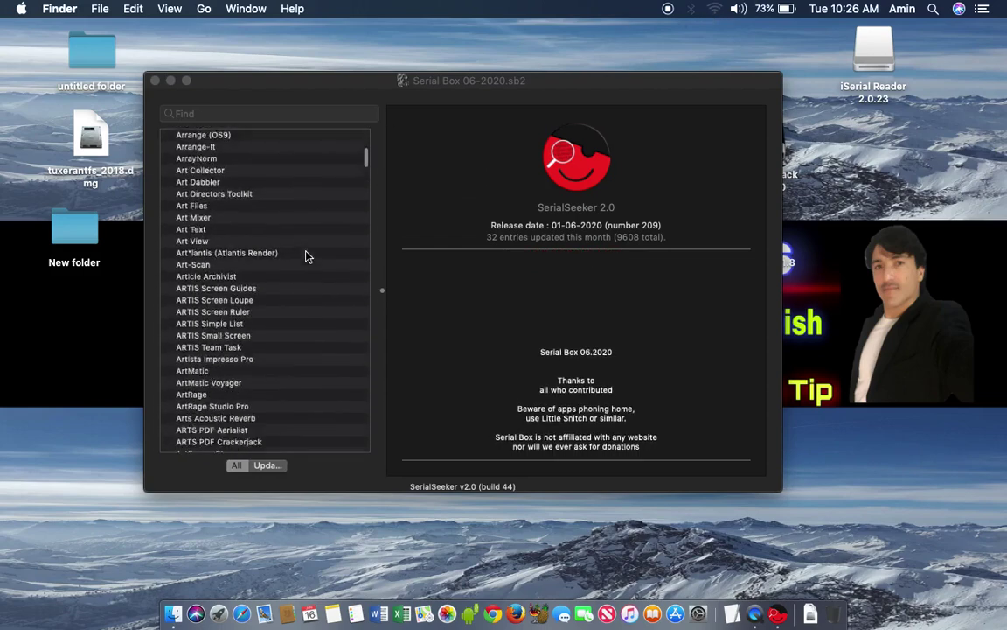
mouse_move(367, 160)
mouse_down()
mouse_move(353, 469)
mouse_move(366, 140)
mouse_up()
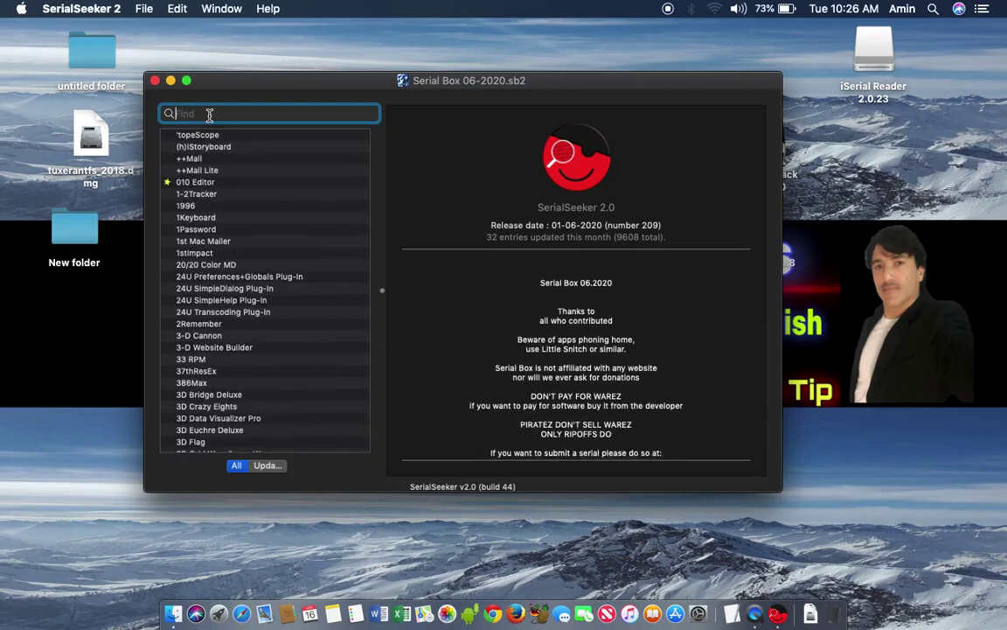
text(cam)
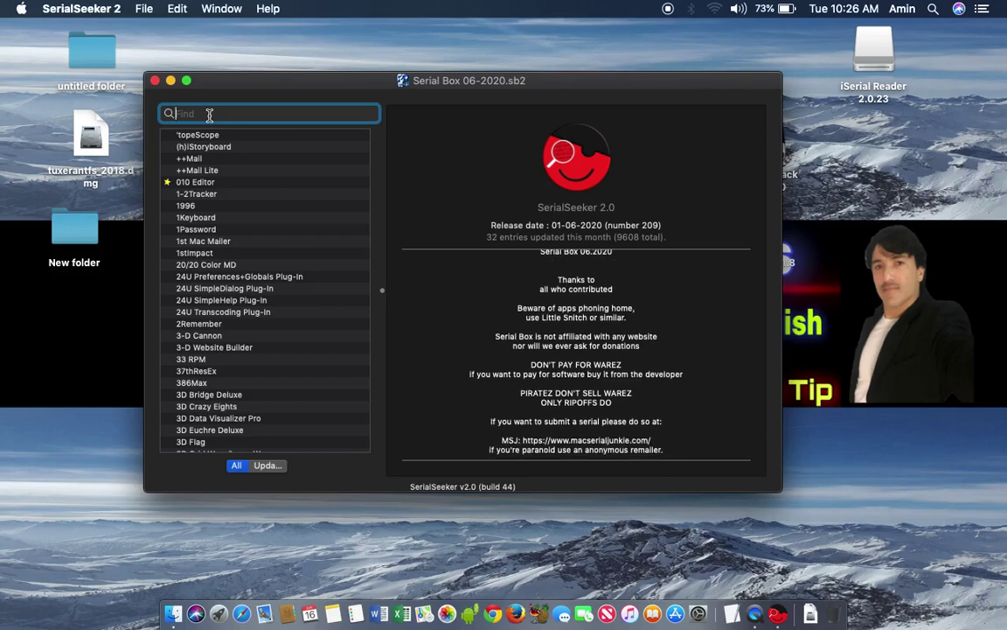
text(tas)
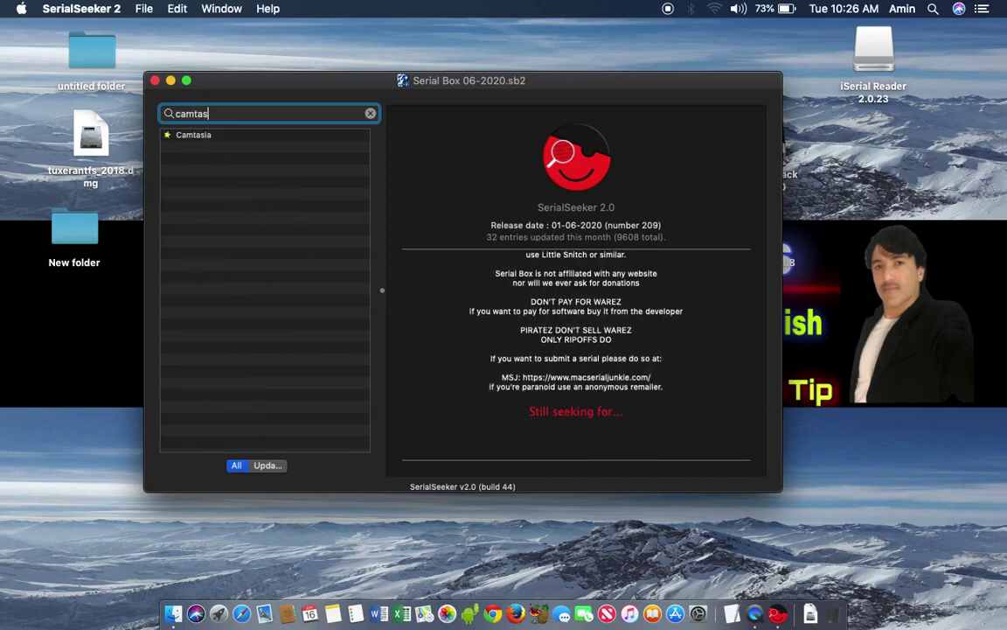
click(206, 139)
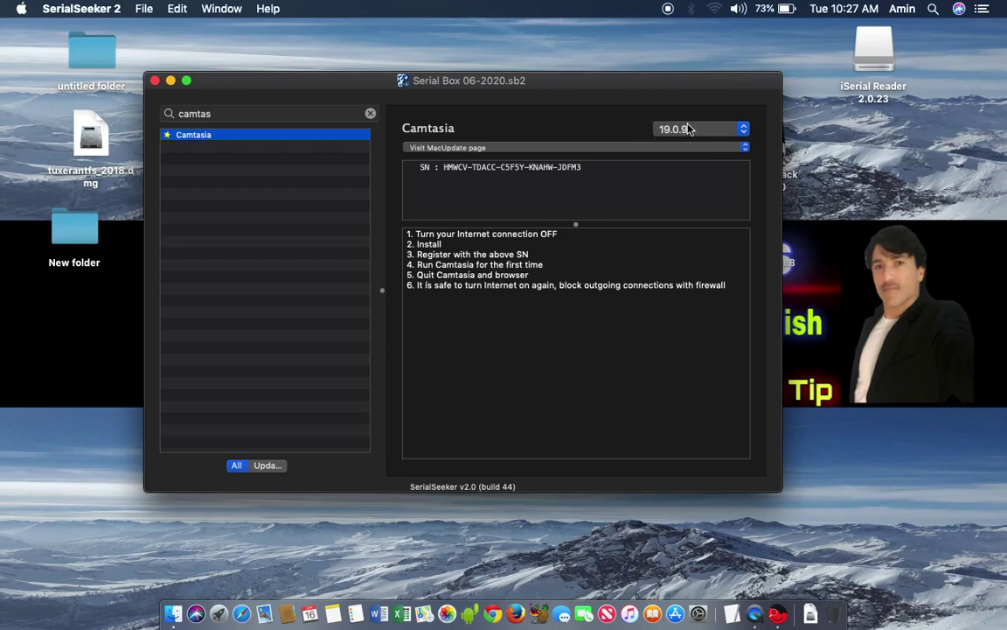
click(744, 130)
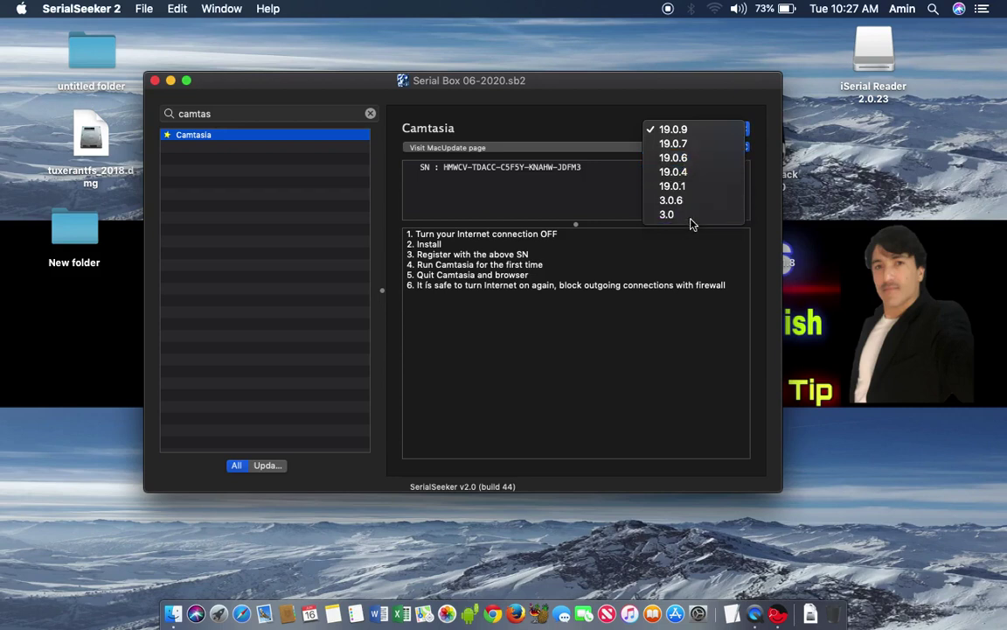
click(573, 202)
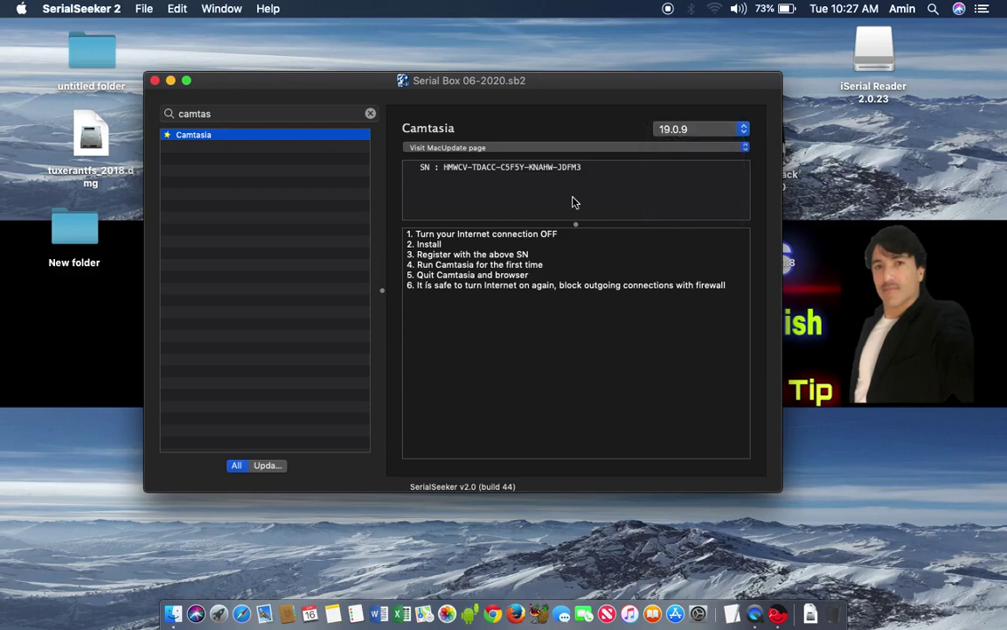
click(592, 176)
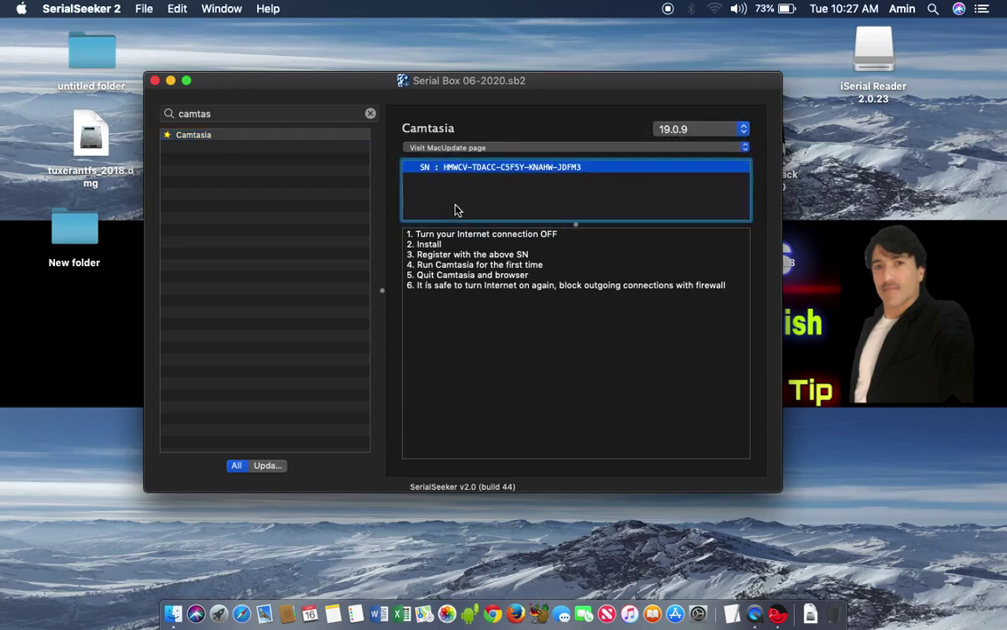
click(304, 202)
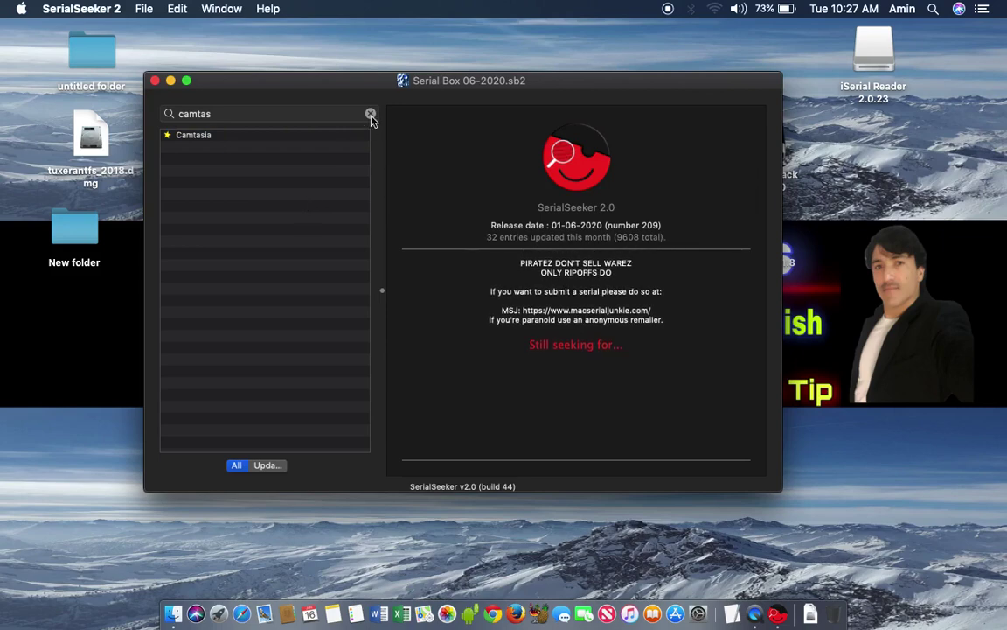
click(371, 115)
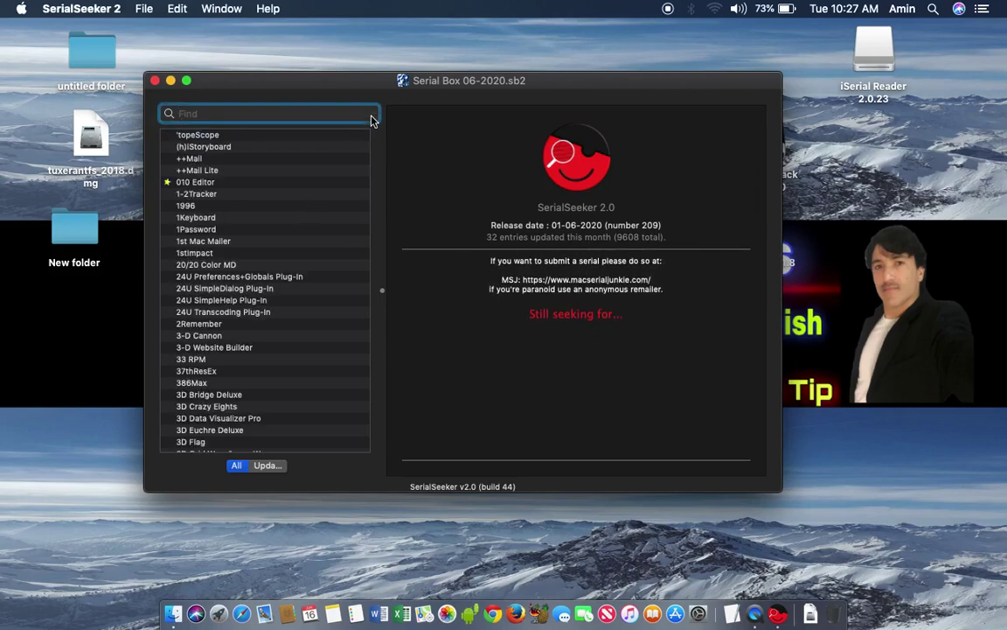
- Scroll SerialSeeker 2's app list down until the Adobe entries show
scroll(249, 313, down, 5)
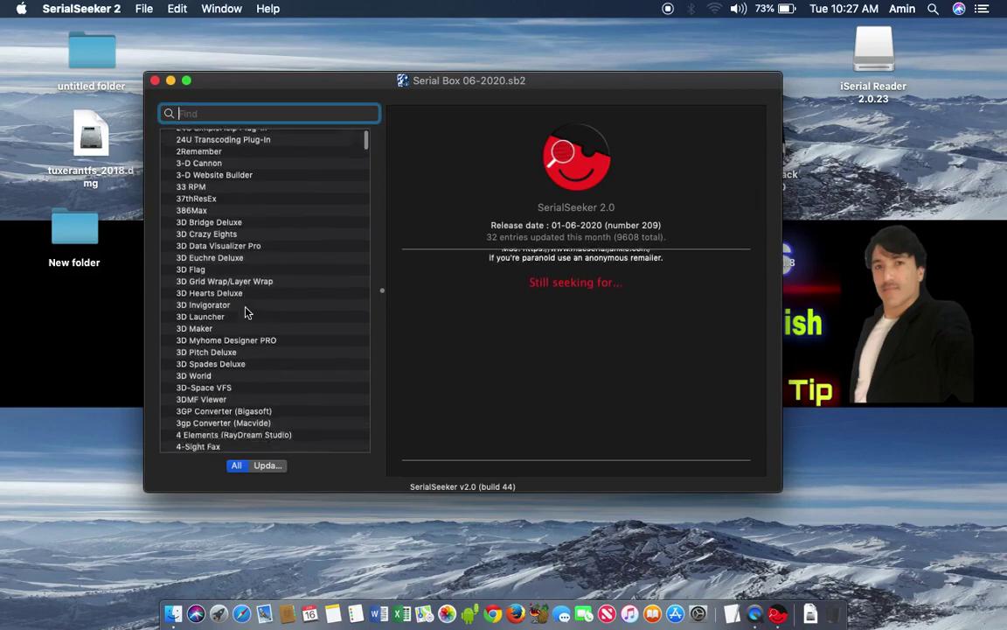
scroll(247, 312, down, 3)
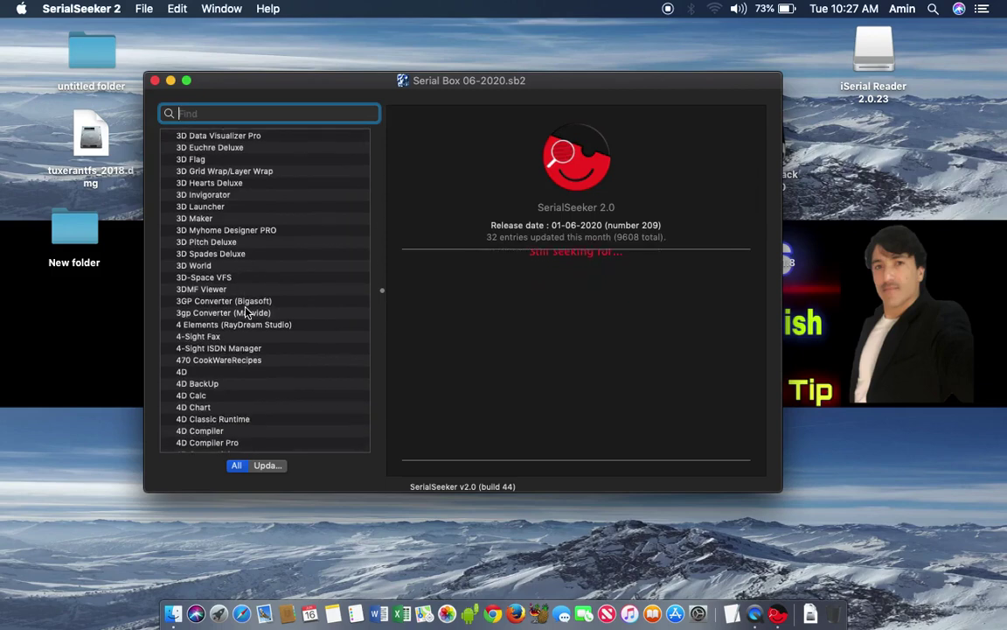
scroll(246, 312, down, 8)
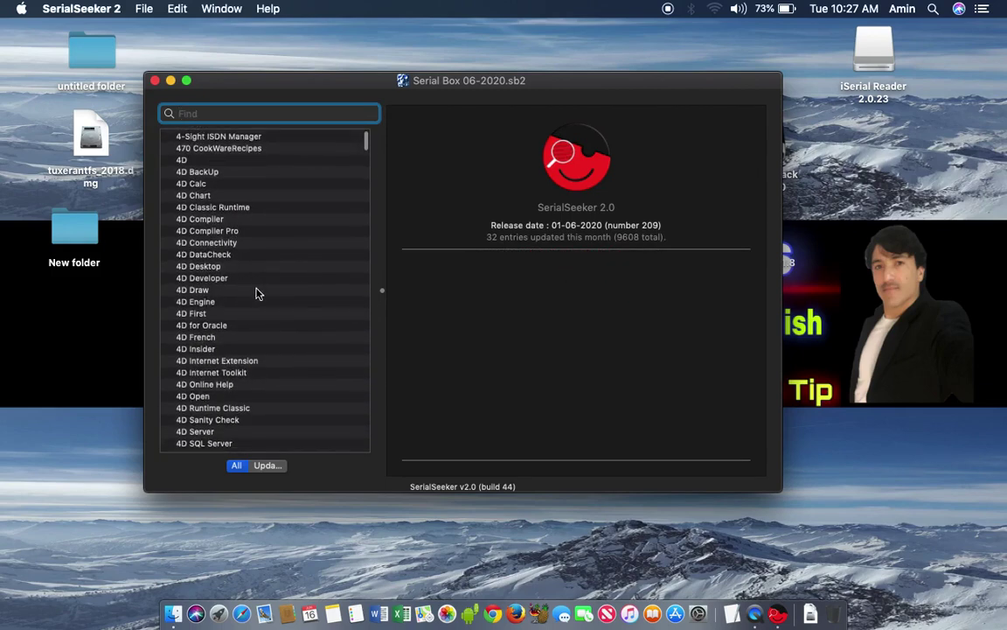
scroll(225, 385, down, 10)
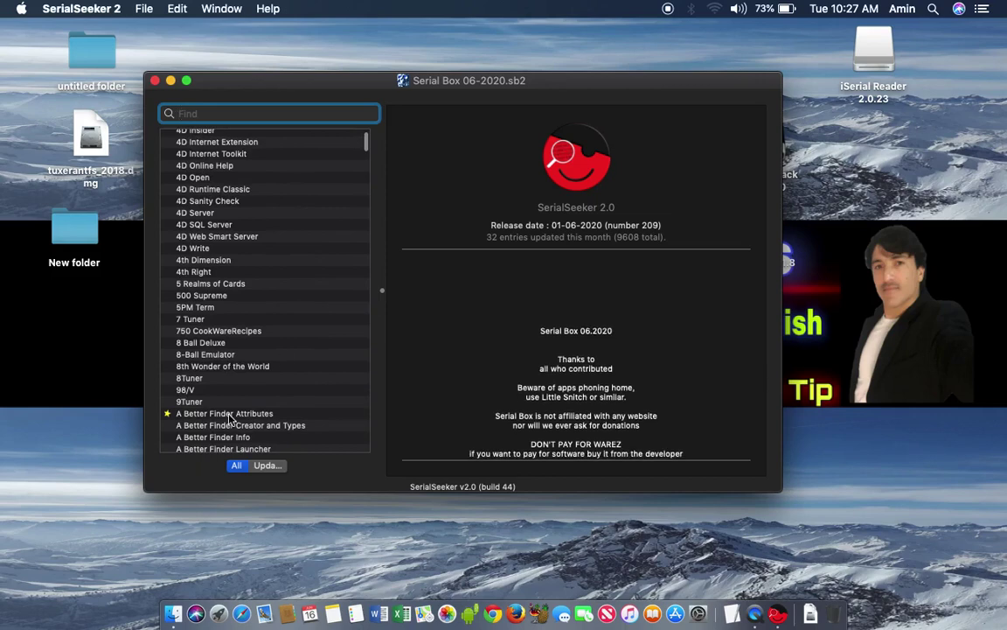
scroll(229, 420, down, 13)
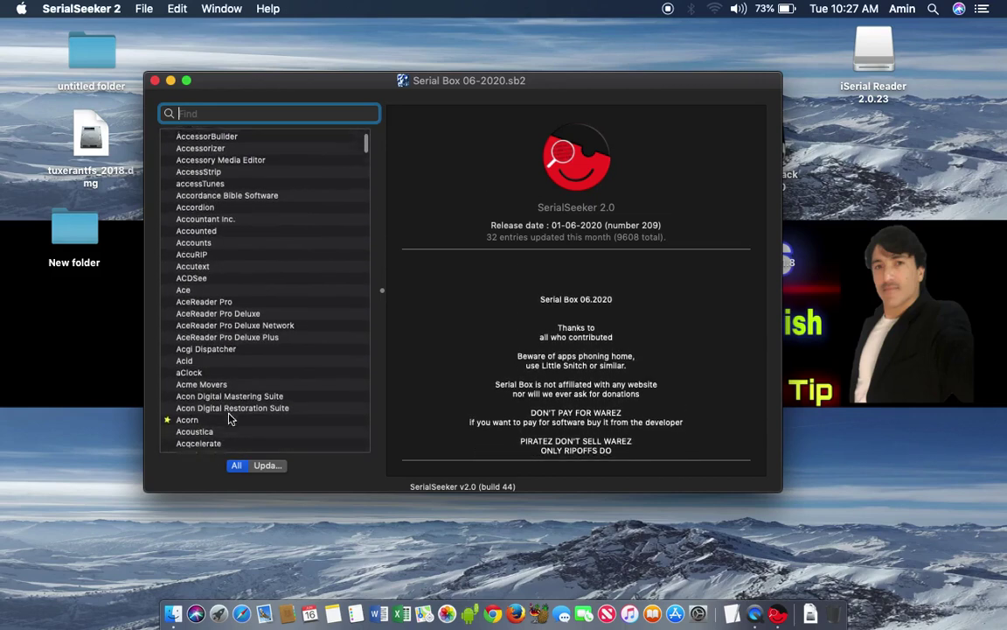
scroll(229, 419, down, 18)
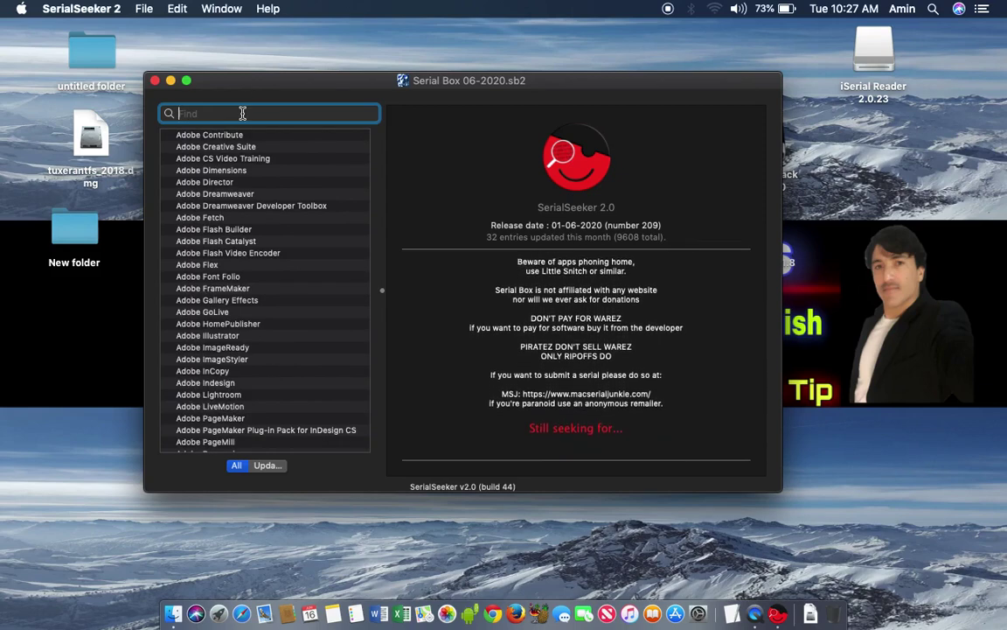
- Search 'adobe ph' and view Adobe Photoshop's serial details, keeping version 13.0b (CS6)
text(adobe)
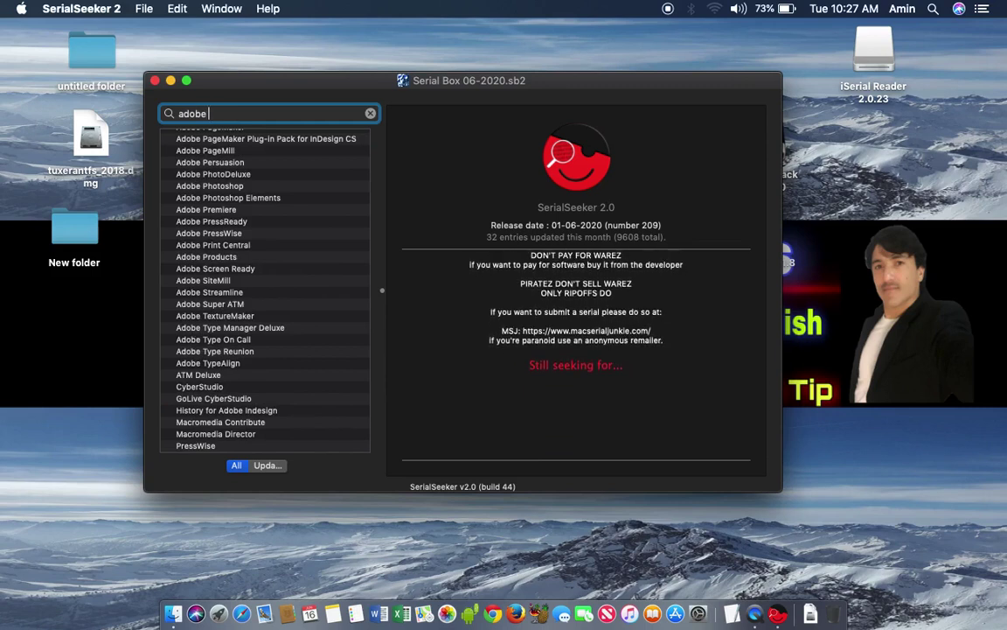
text( ph)
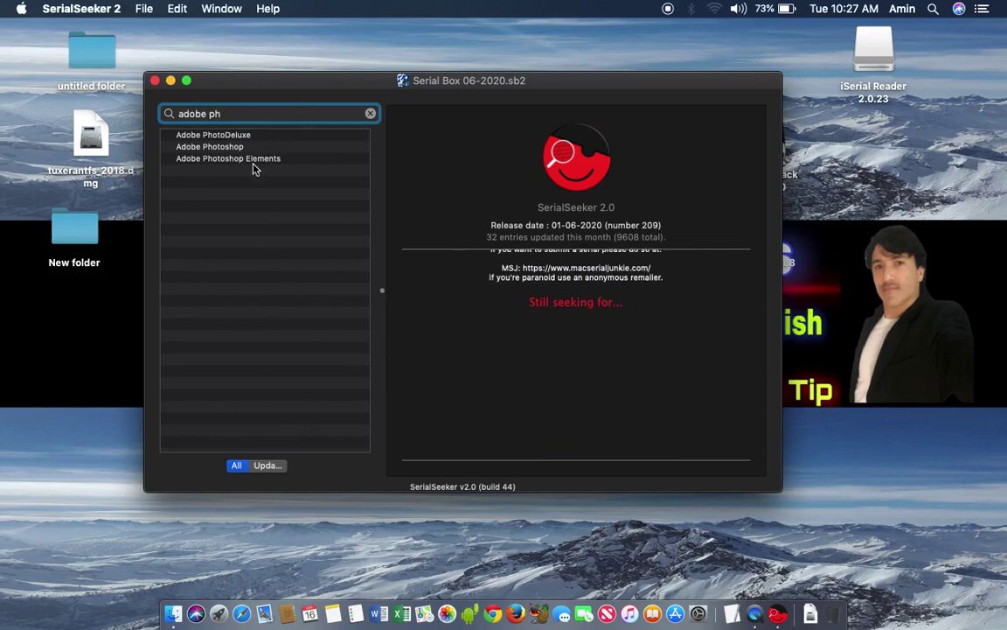
click(209, 147)
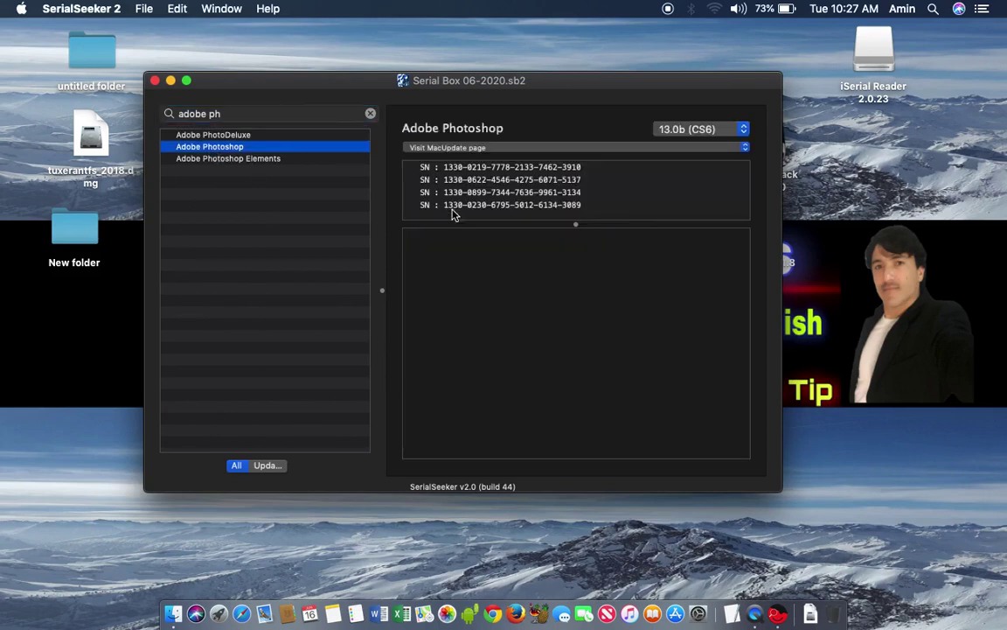
click(704, 138)
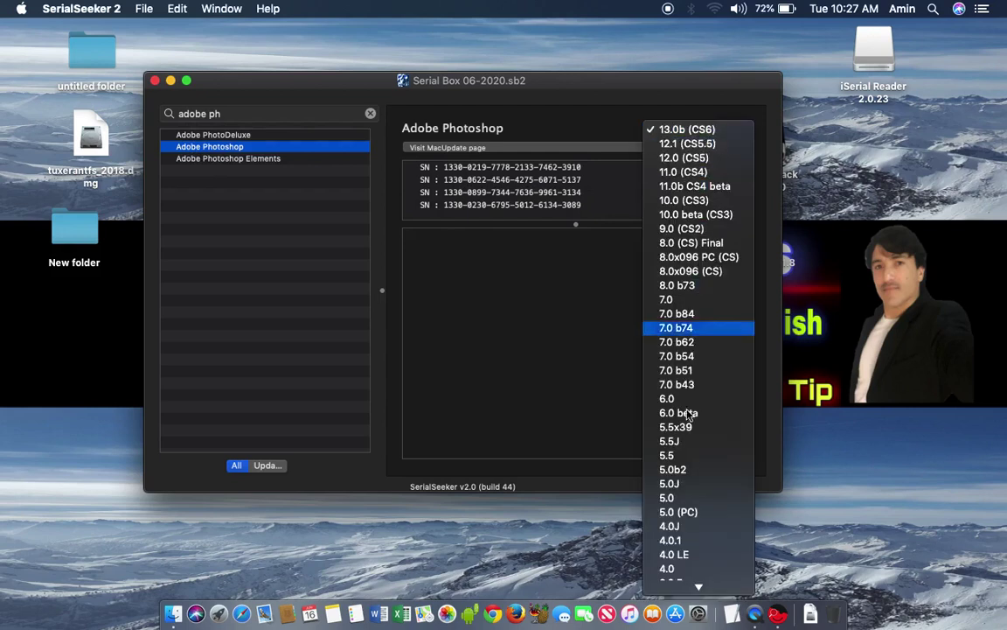
scroll(725, 366, down, 3)
scroll(725, 366, down, 1)
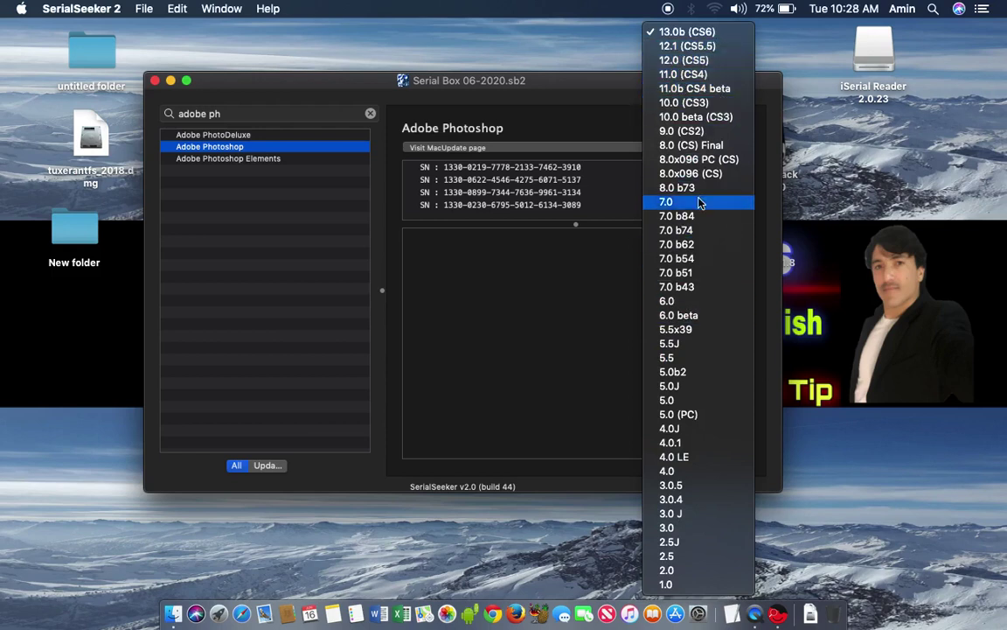
click(576, 305)
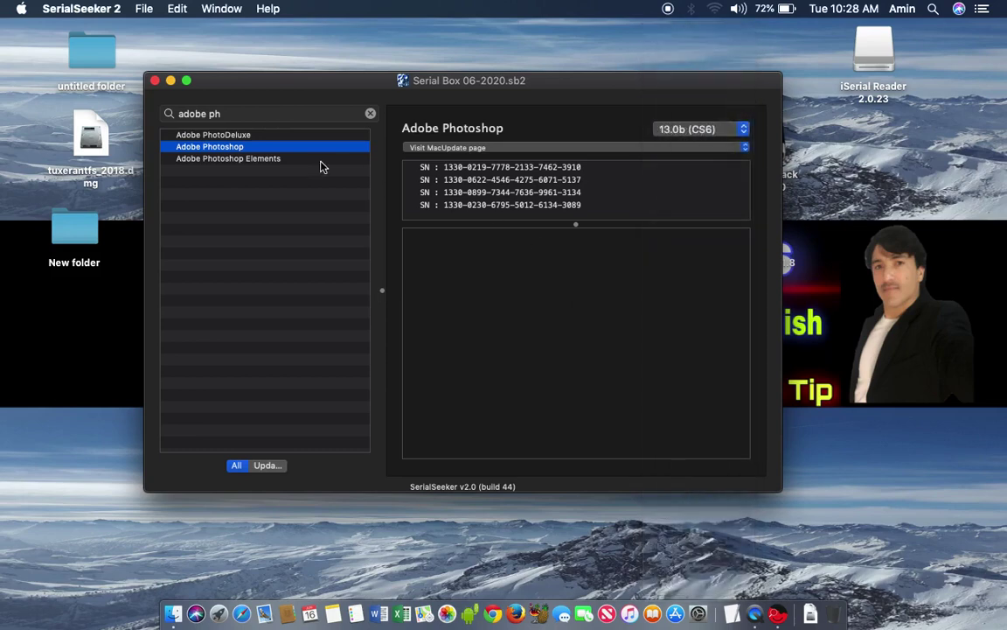
click(739, 130)
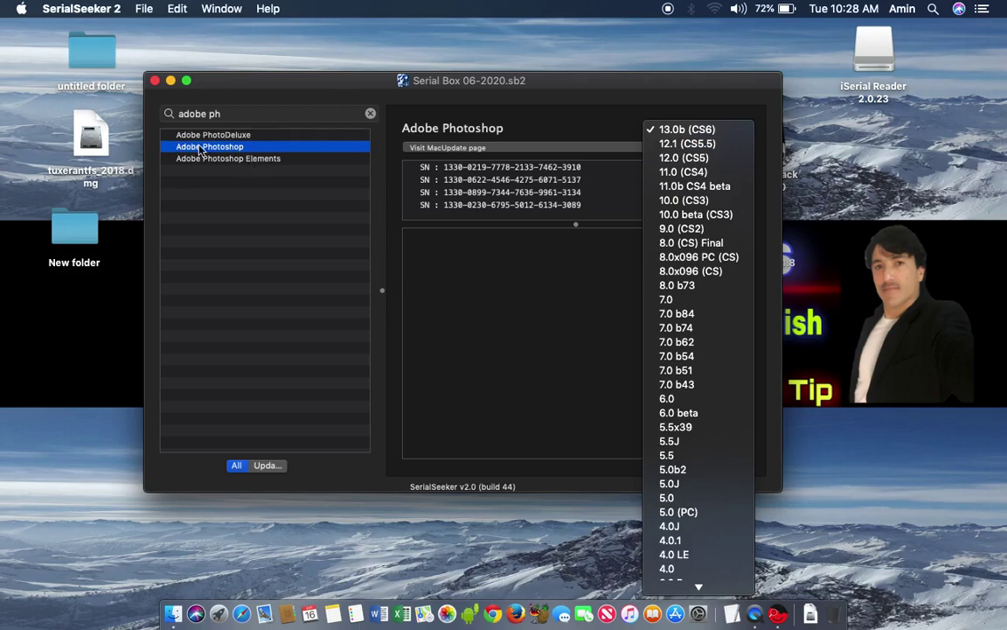
click(231, 146)
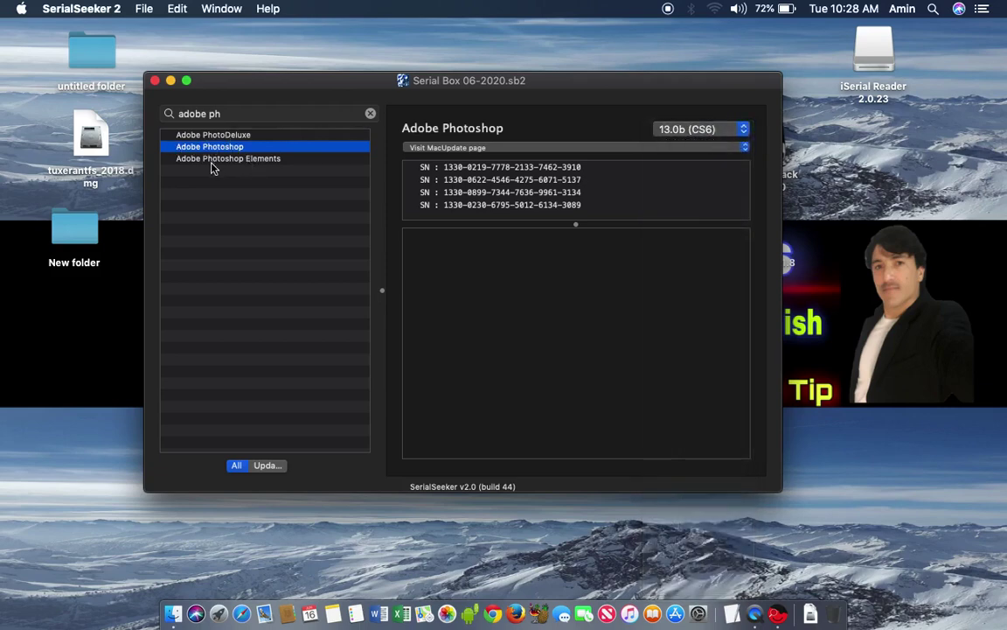
click(229, 168)
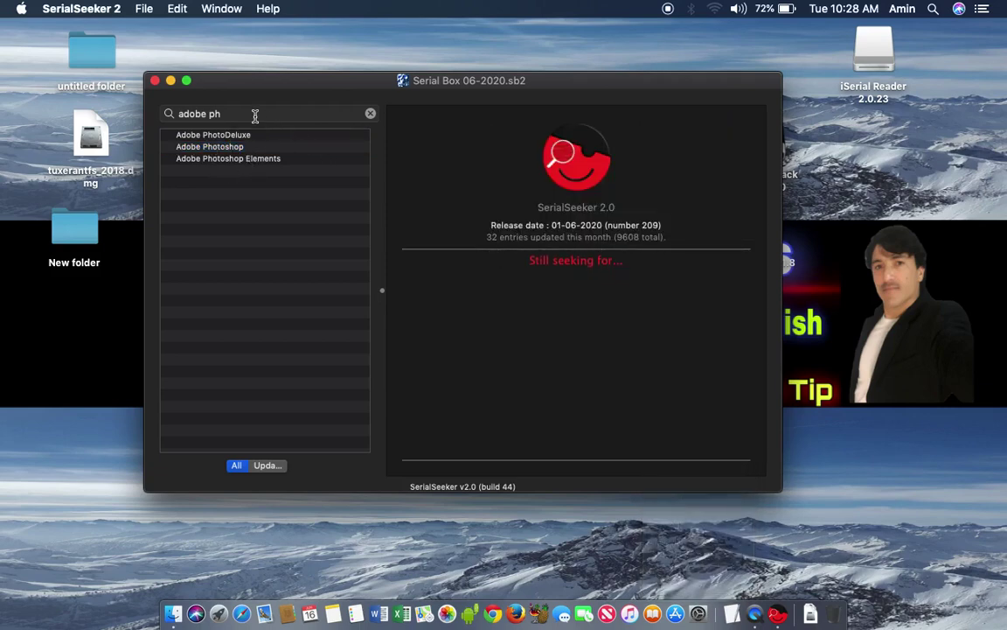
- Shorten the search to 'adobe' so all Adobe products are listed
click(254, 115)
key(BackSpace)
key(BackSpace)
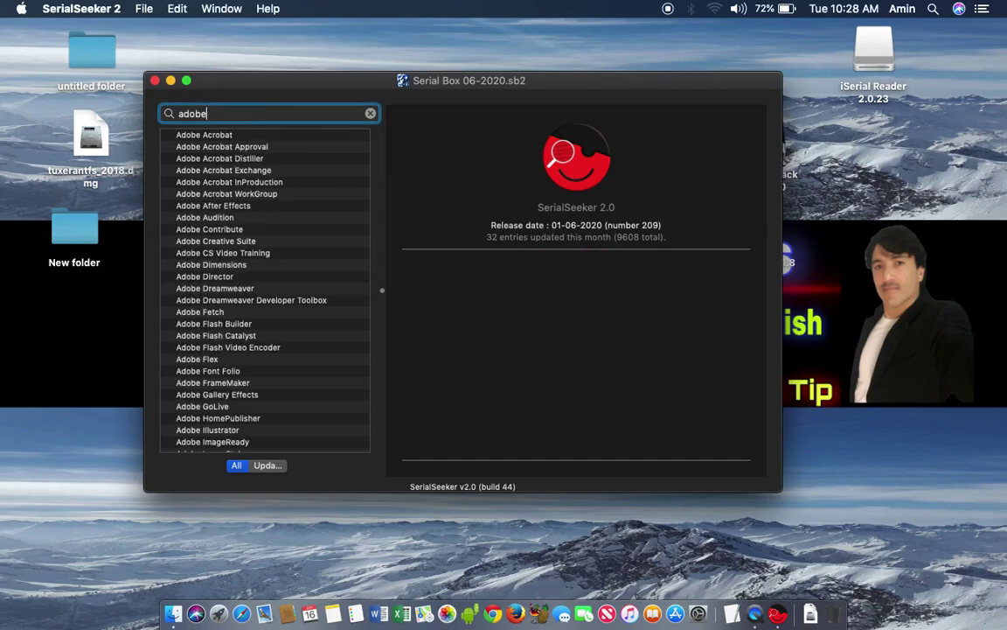
scroll(267, 282, down, 2)
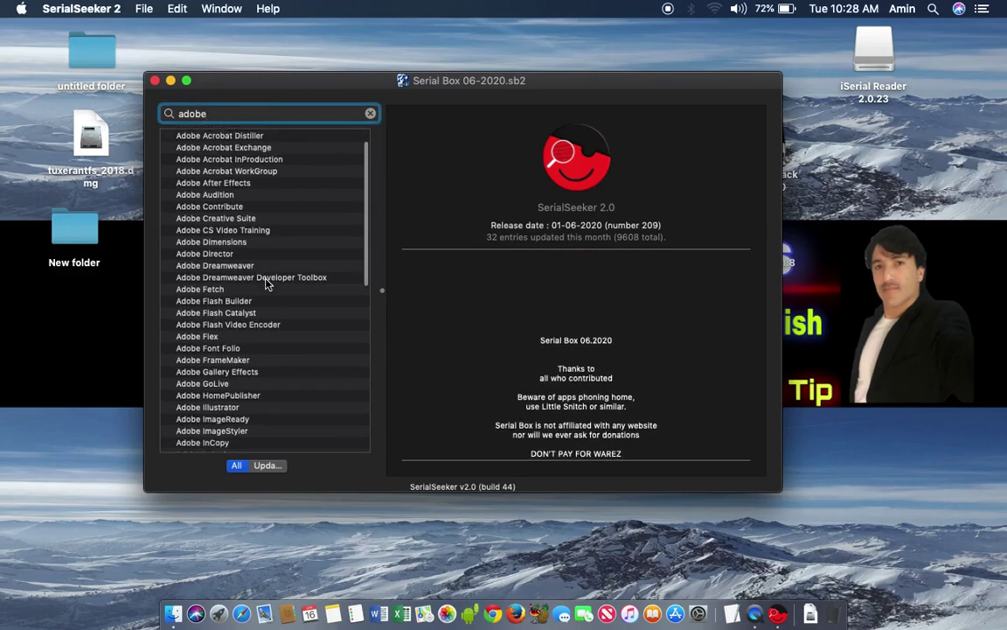
scroll(264, 225, up, 2)
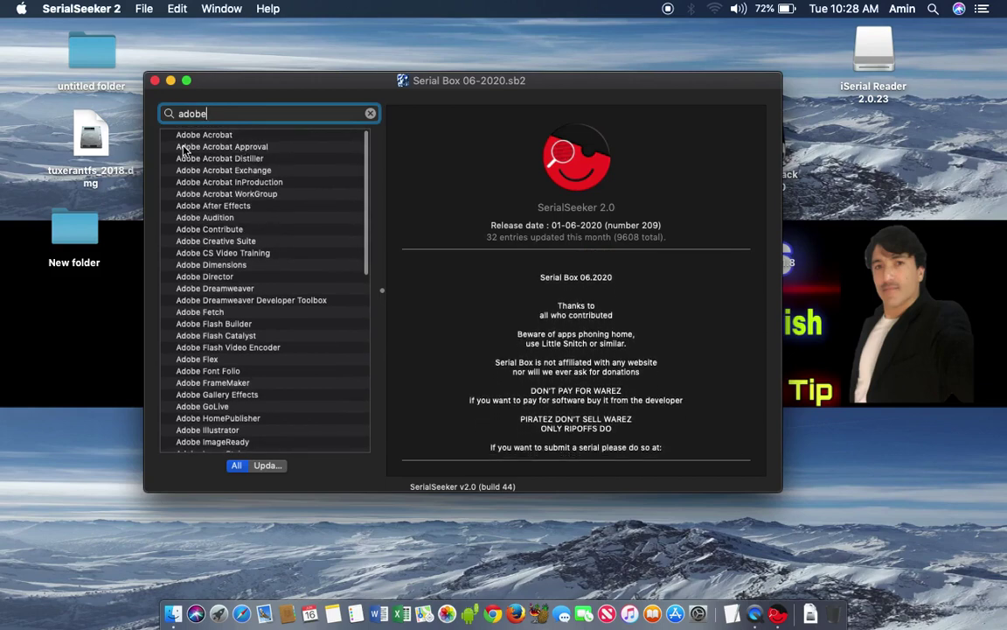
- Browse Acrobat Approval and Creative Suite, then show Adobe Flash Catalyst's b2 serial entry
click(251, 149)
click(224, 241)
scroll(236, 245, down, 5)
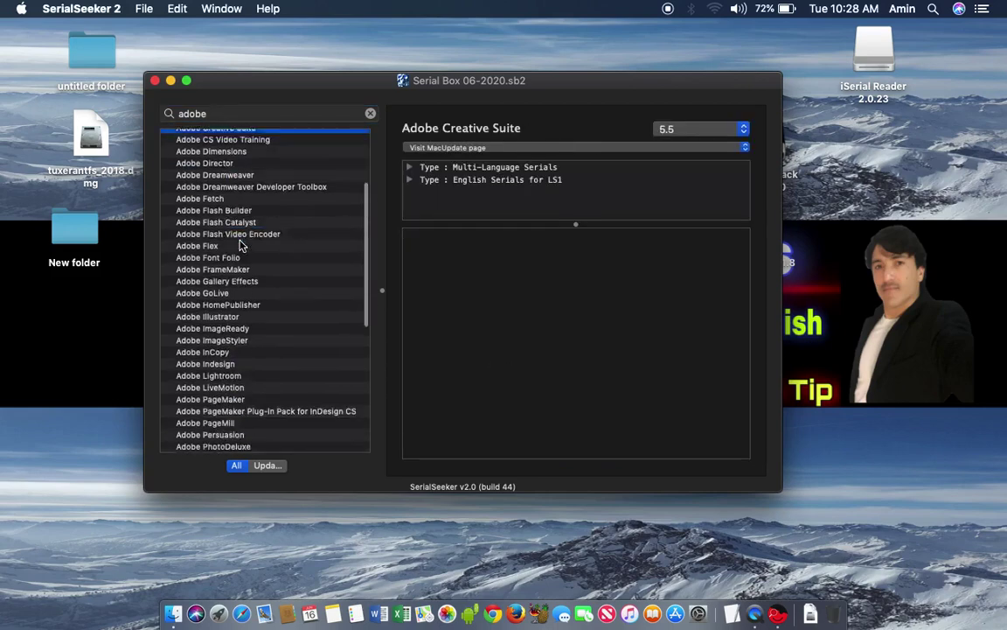
scroll(240, 246, down, 6)
scroll(241, 246, up, 3)
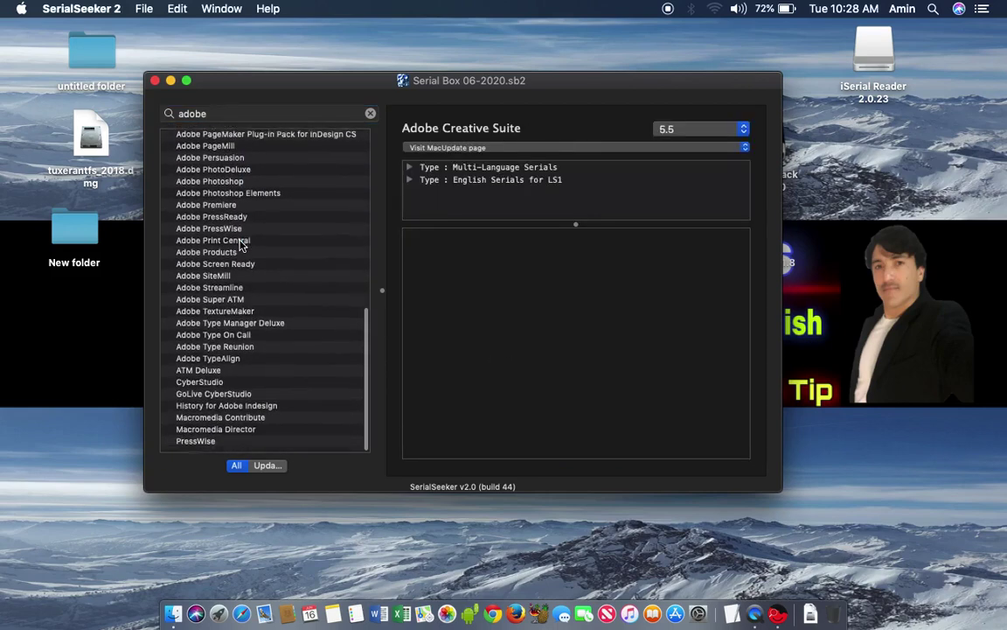
scroll(241, 246, up, 6)
click(220, 278)
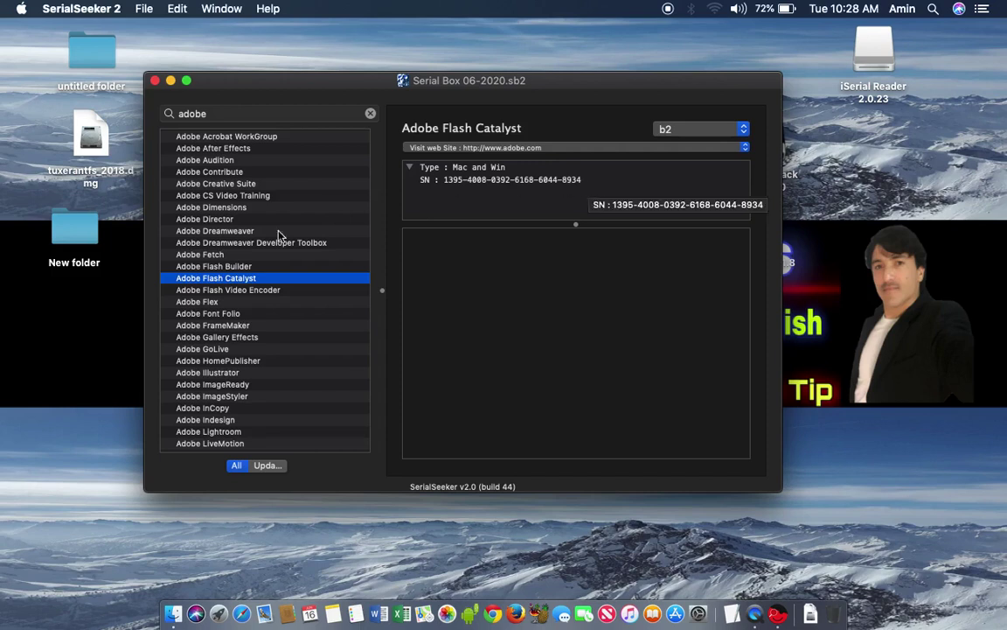
click(577, 179)
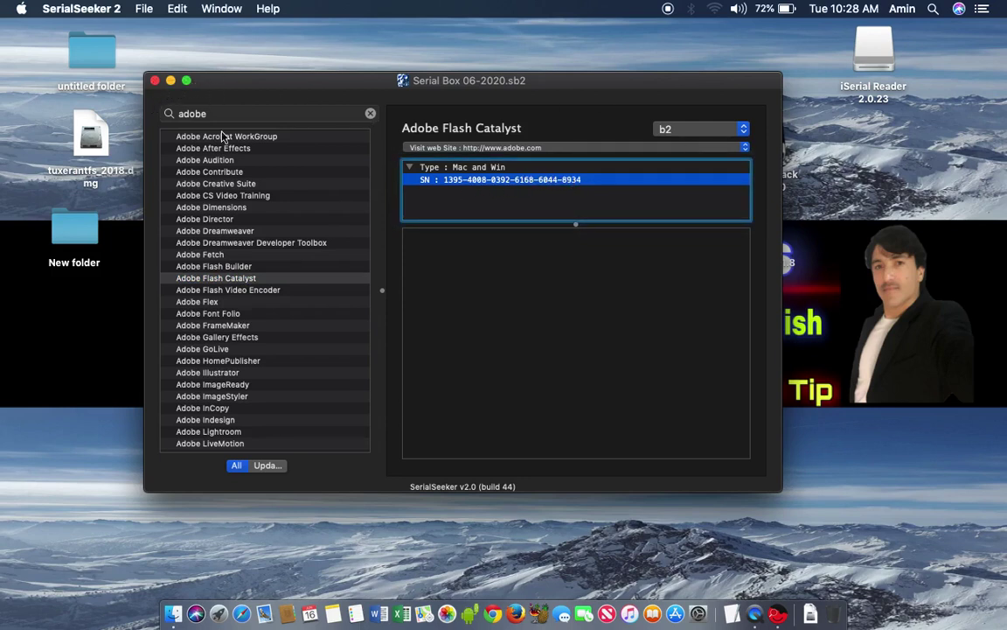
- Launch KCNScrew from Launchpad and position its window to the right of SerialSeeker 2
key(F4)
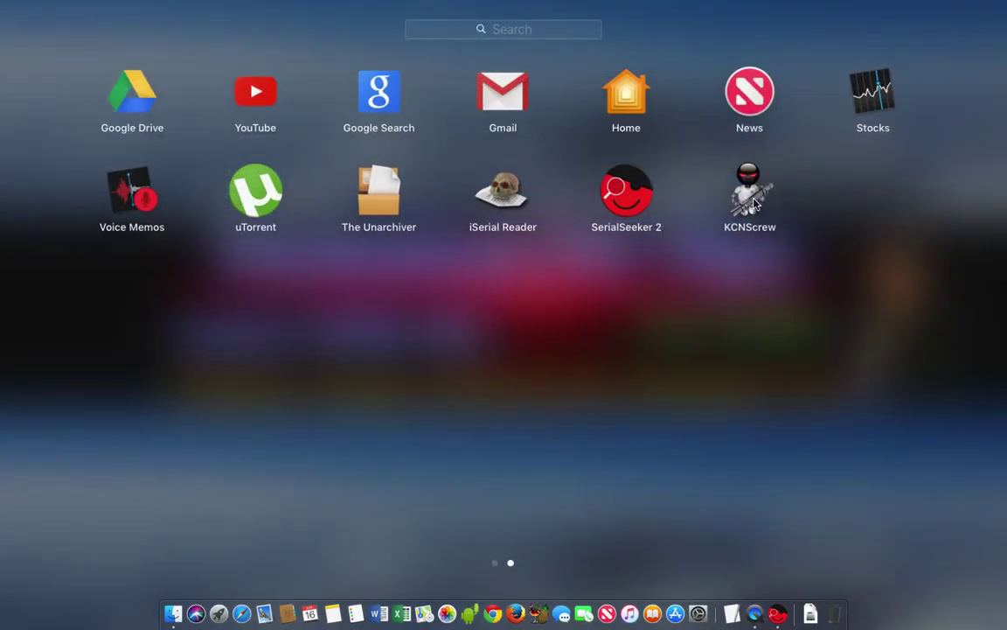
click(755, 200)
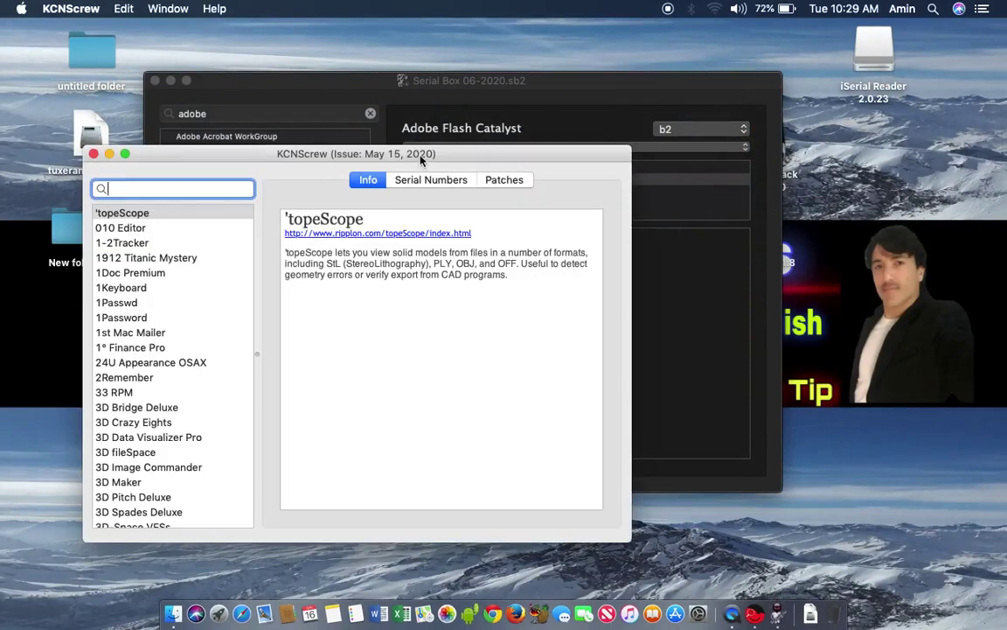
drag(421, 160, 746, 86)
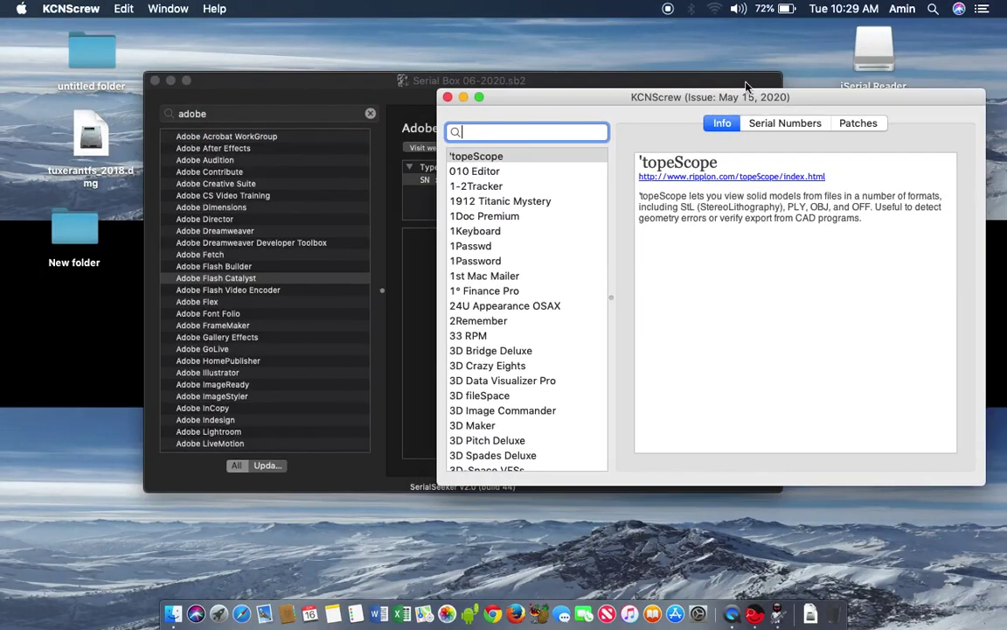
click(746, 87)
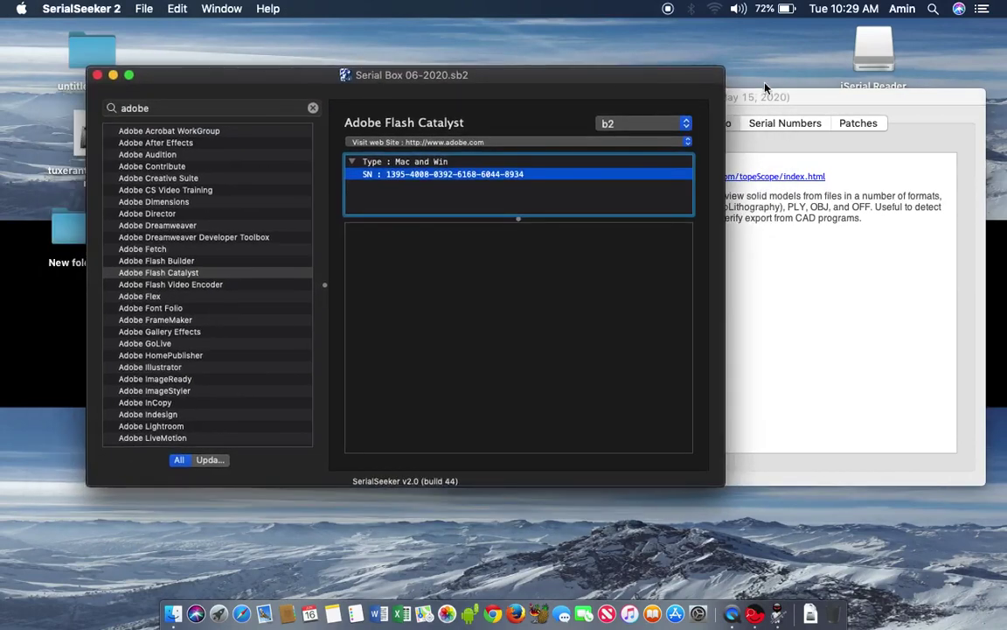
key(super+Tab)
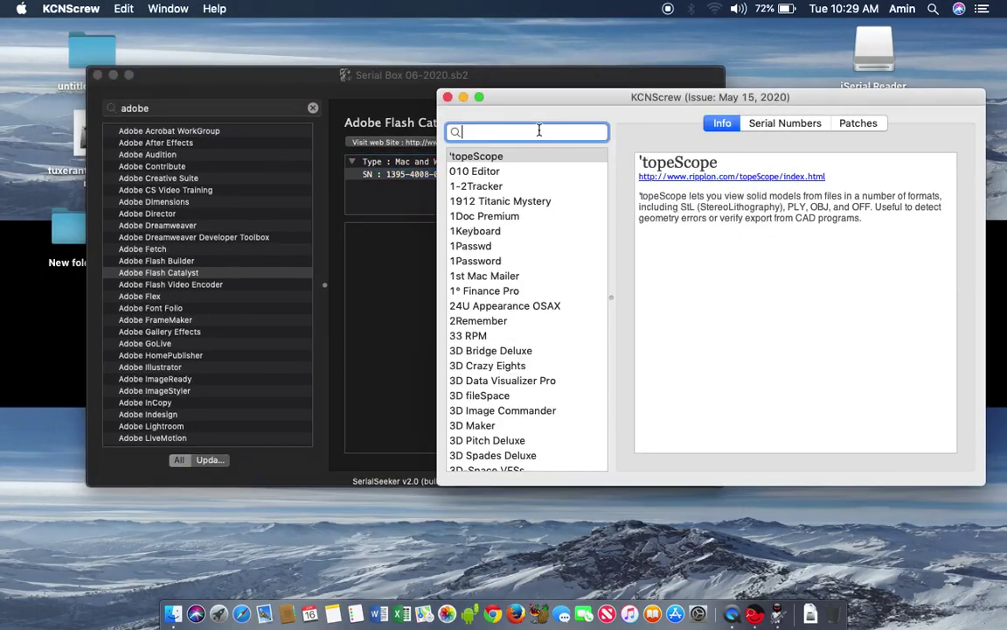
- Search KCNScrew for 'camtasi' and display Camtasia X 2018's serial numbers
text(camtasi)
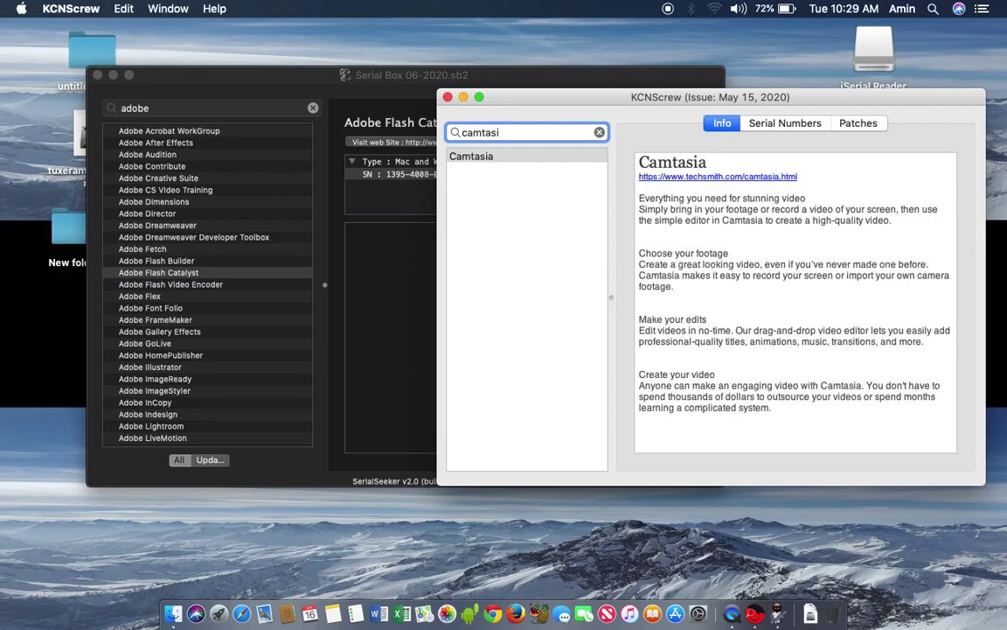
click(474, 157)
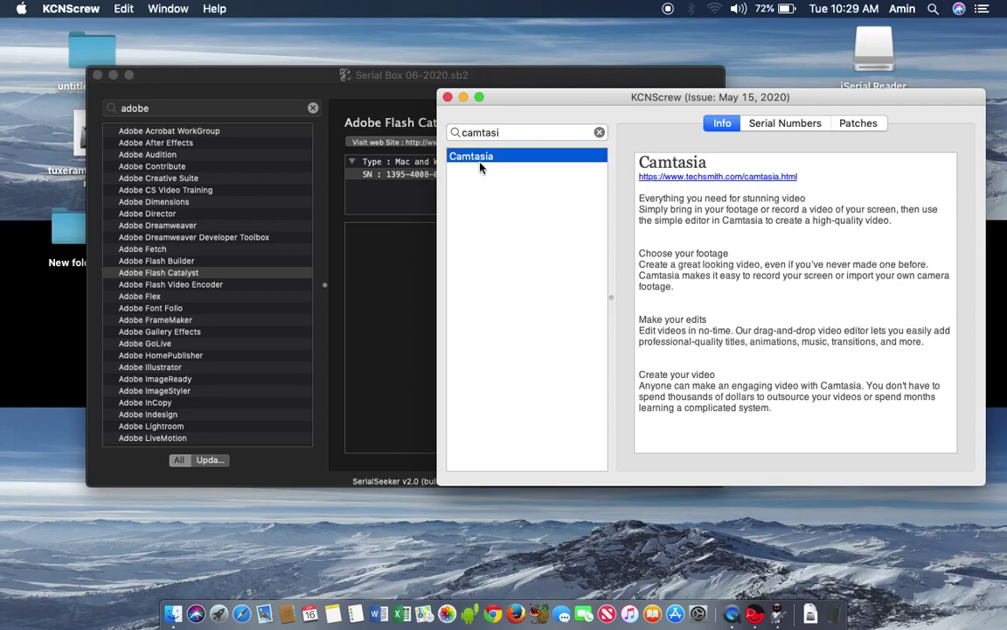
click(776, 126)
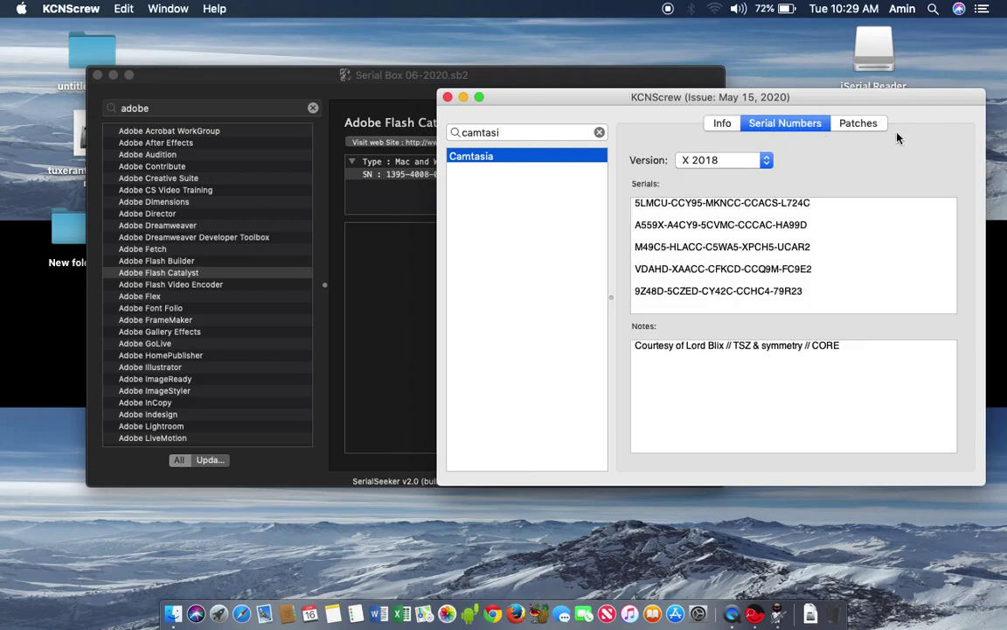
click(860, 125)
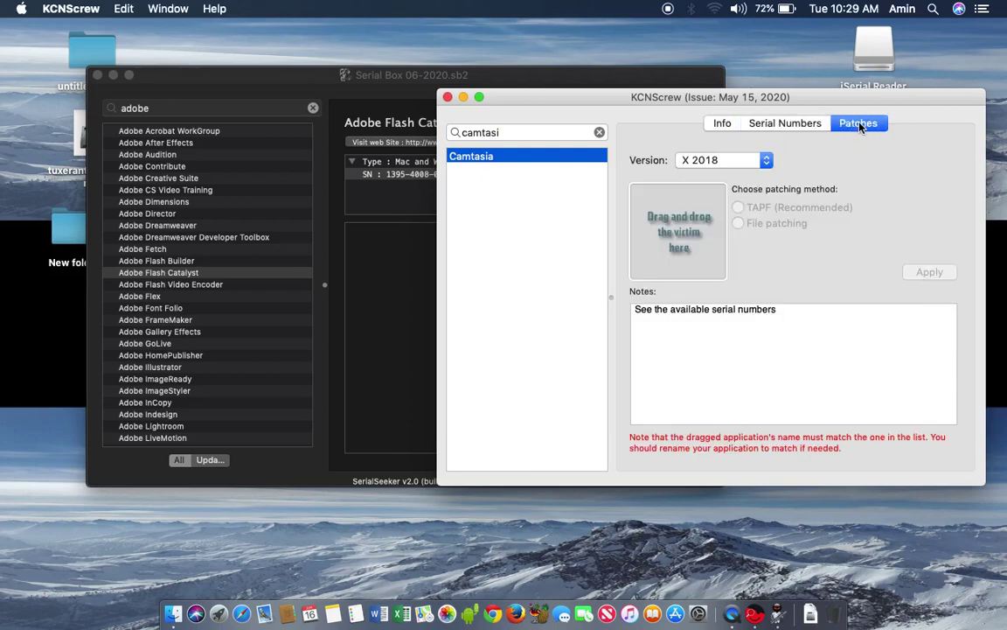
click(799, 129)
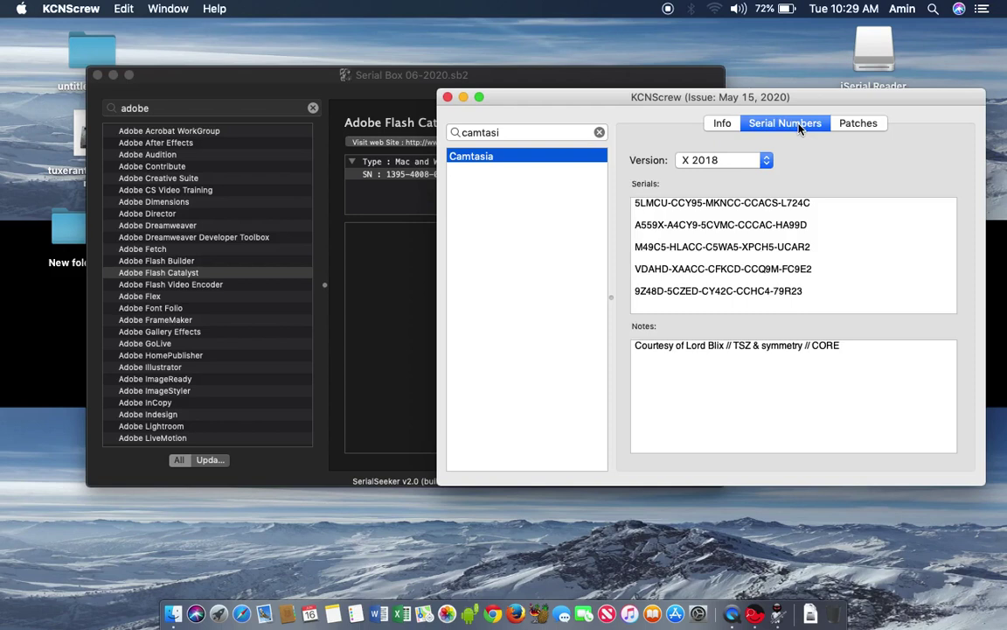
click(722, 163)
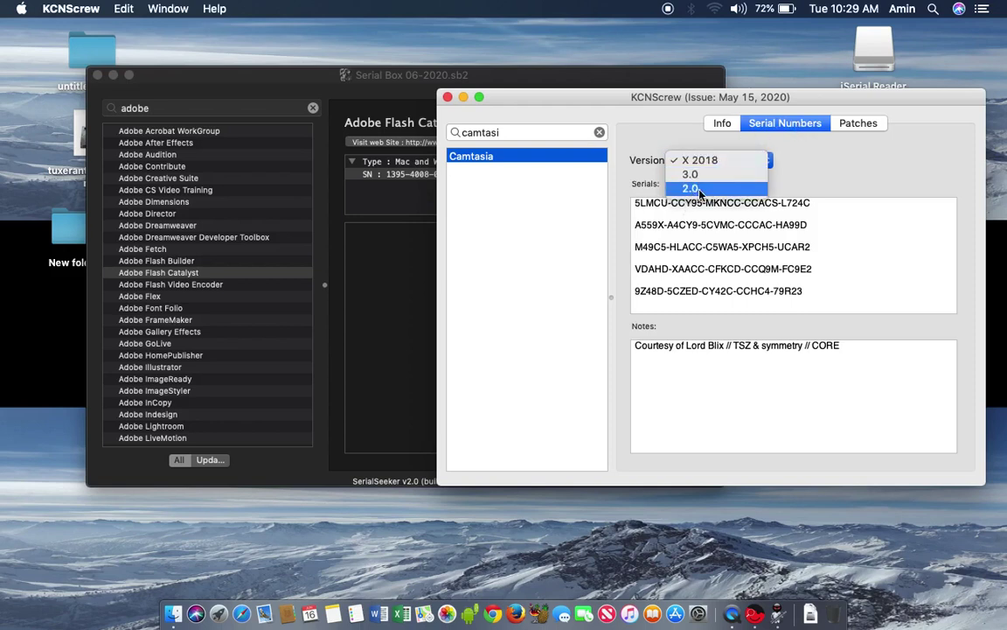
click(544, 223)
- Replace the Camtasia search with 'phot' and scroll through the results
click(600, 132)
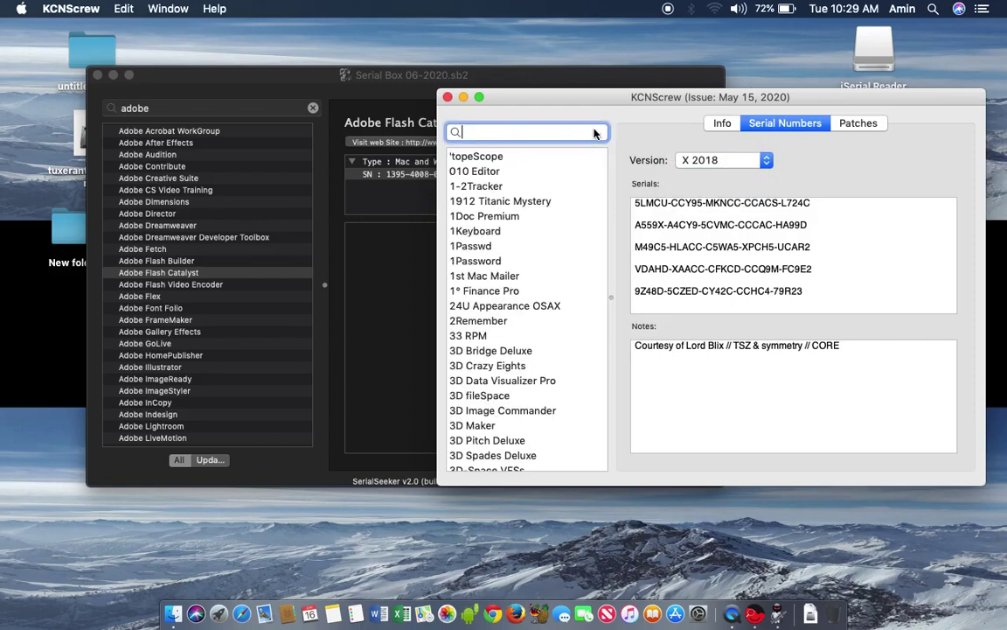
text(phot)
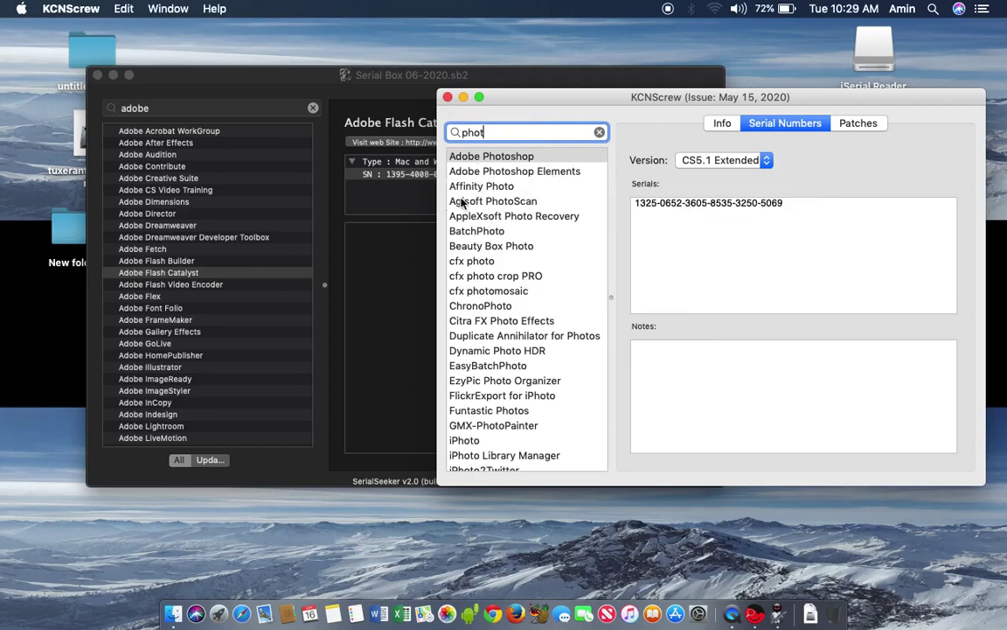
scroll(541, 334, down, 10)
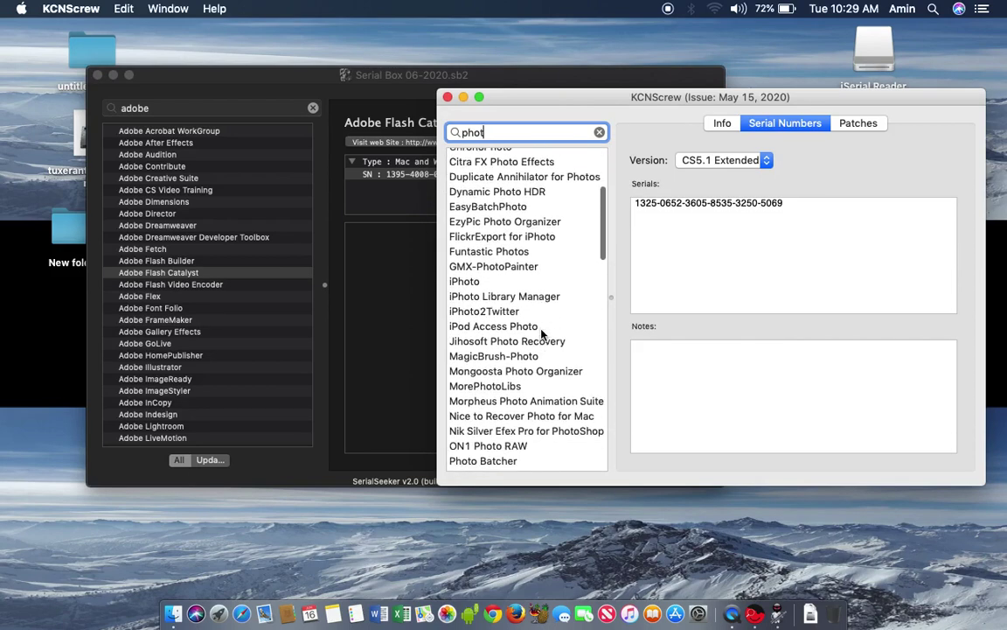
scroll(542, 333, down, 15)
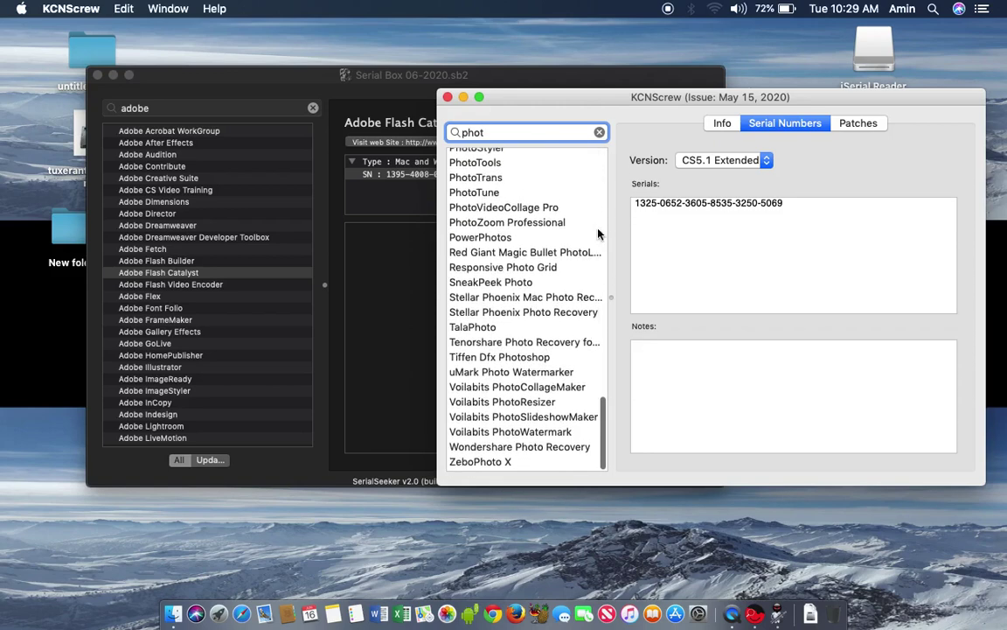
- Clear the 'phot' search, scroll the full app list, and shift KCNScrew's window left
click(600, 133)
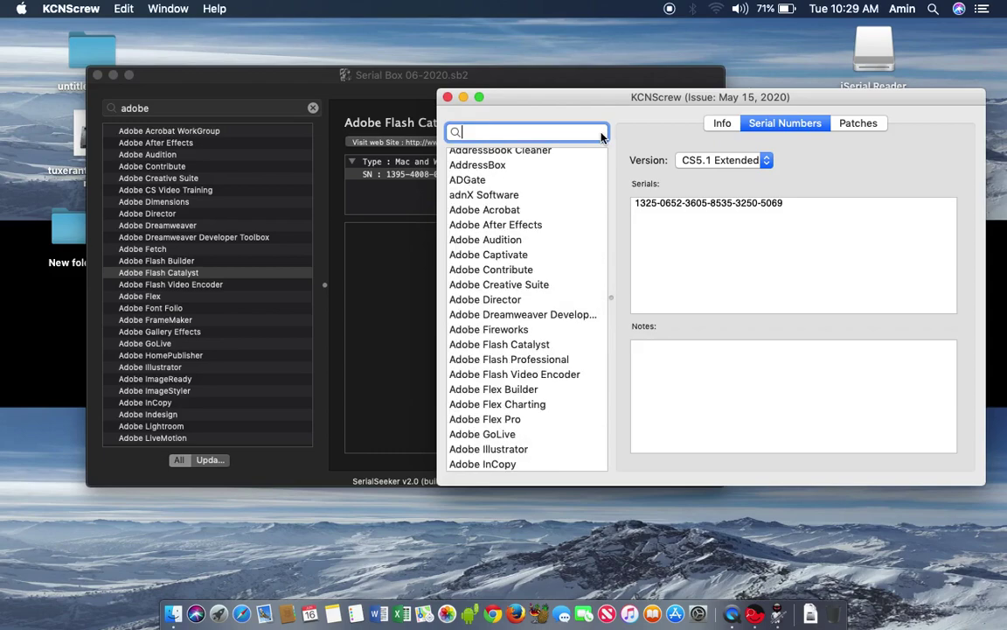
scroll(604, 322, down, 10)
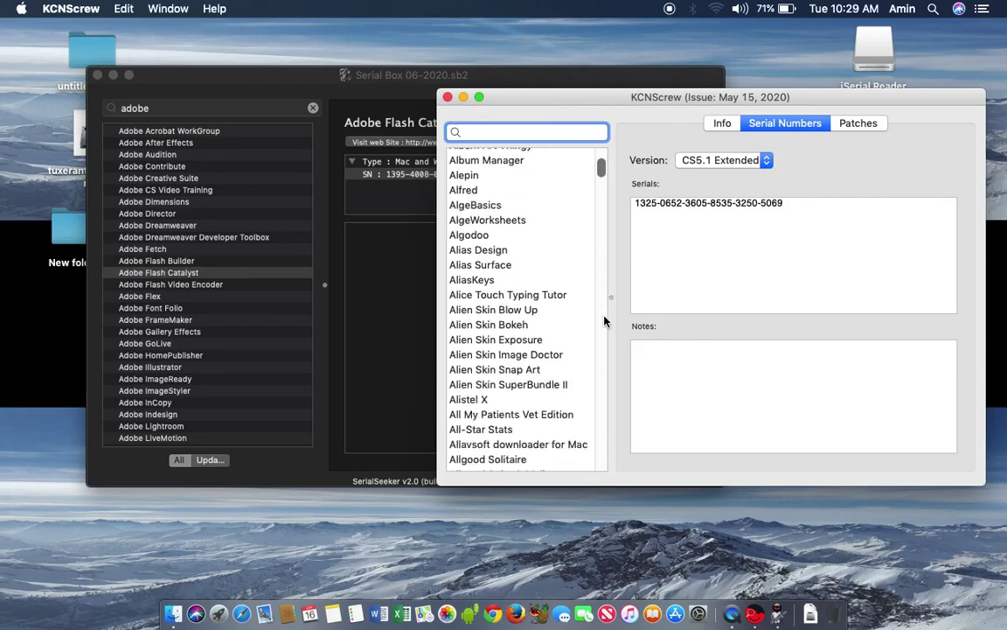
drag(600, 171, 601, 140)
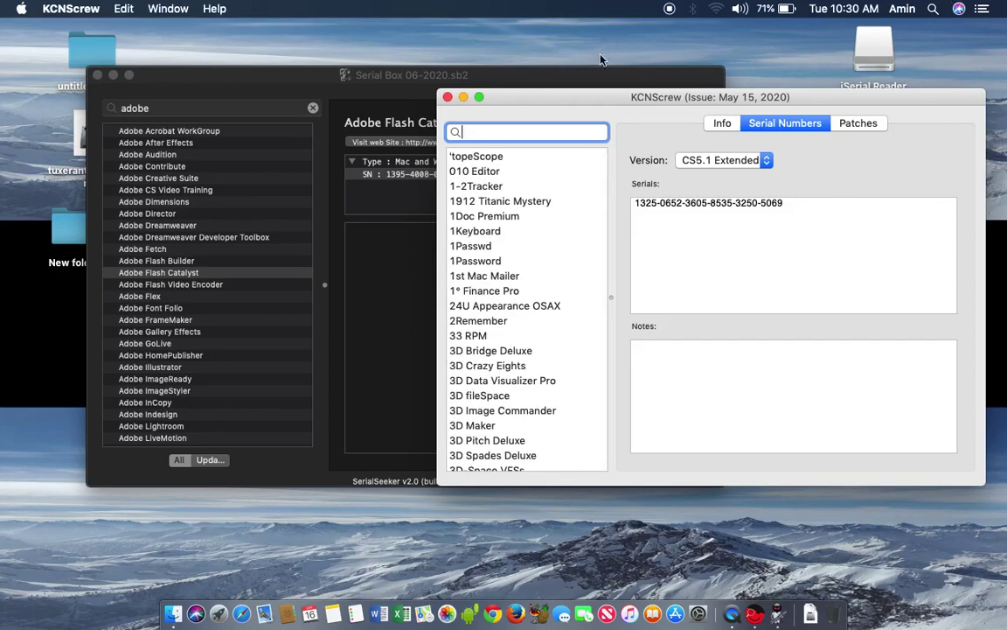
drag(660, 104, 584, 124)
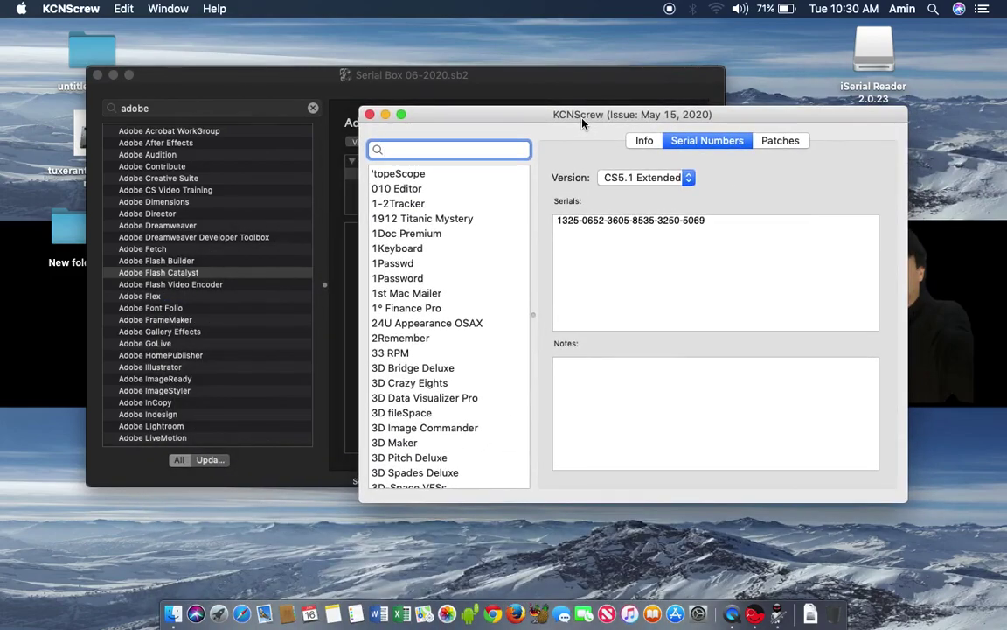
- Browse the Launchpad app pages and dismiss Launchpad without launching anything
key(F4)
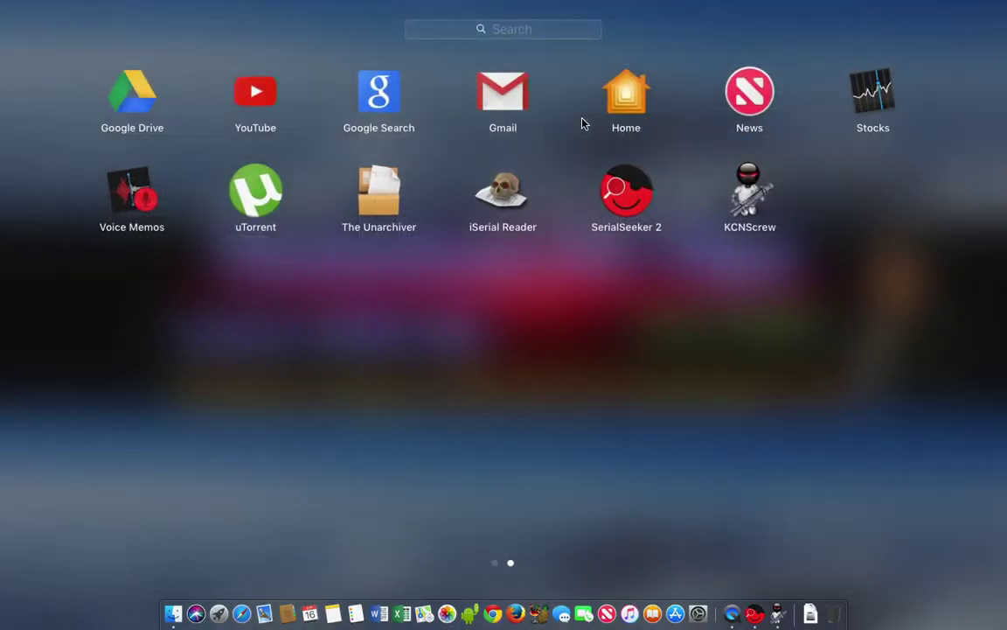
scroll(478, 318, left, 3)
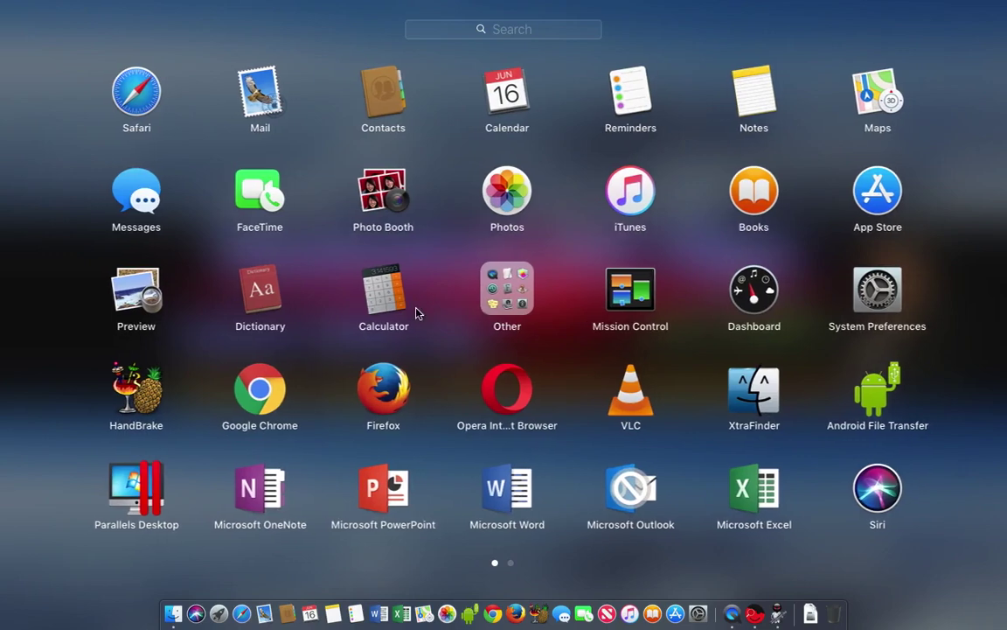
scroll(417, 313, right, 1)
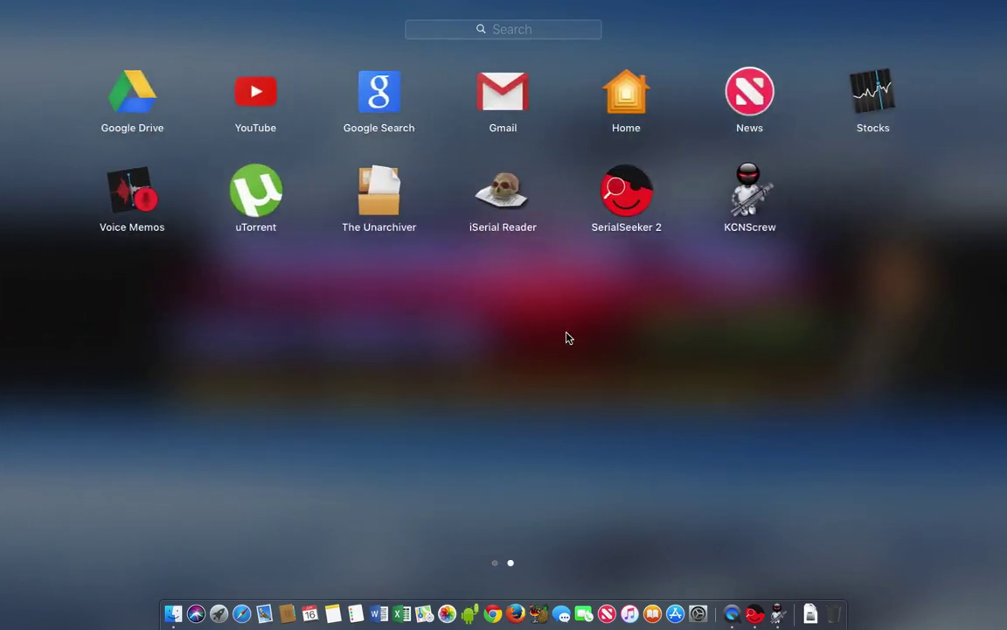
click(567, 338)
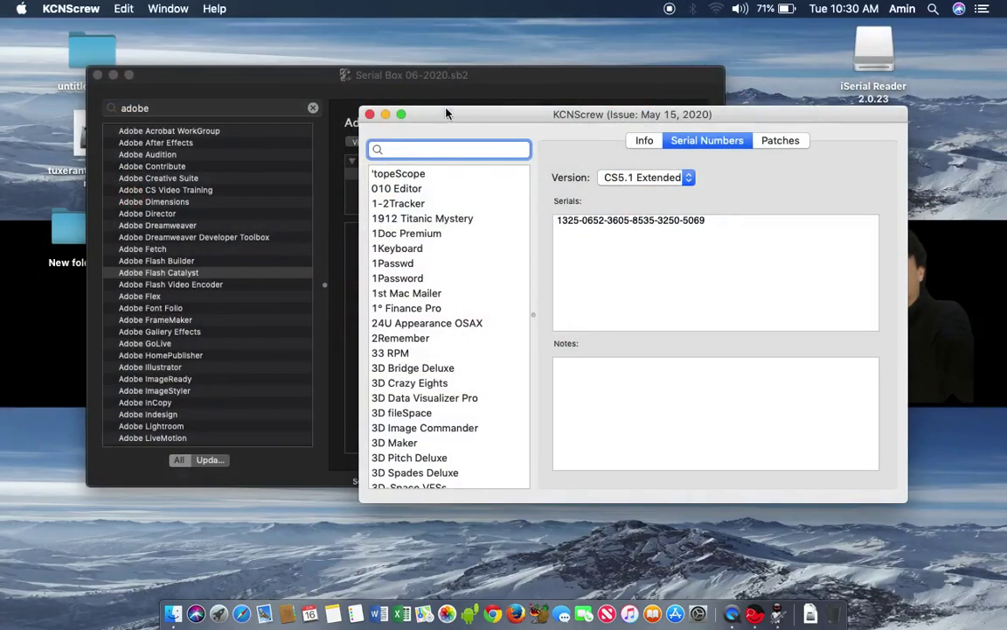
- Nudge KCNScrew higher, bring the Serial Box catalogue to the front, and scroll its list
drag(445, 124, 440, 98)
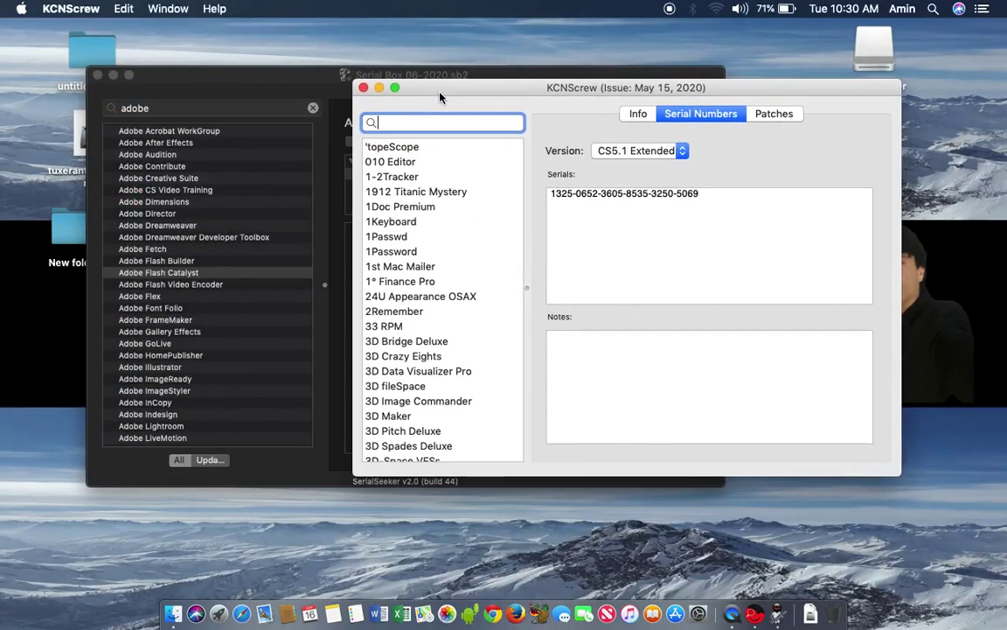
click(142, 211)
scroll(154, 233, up, 3)
scroll(154, 232, down, 10)
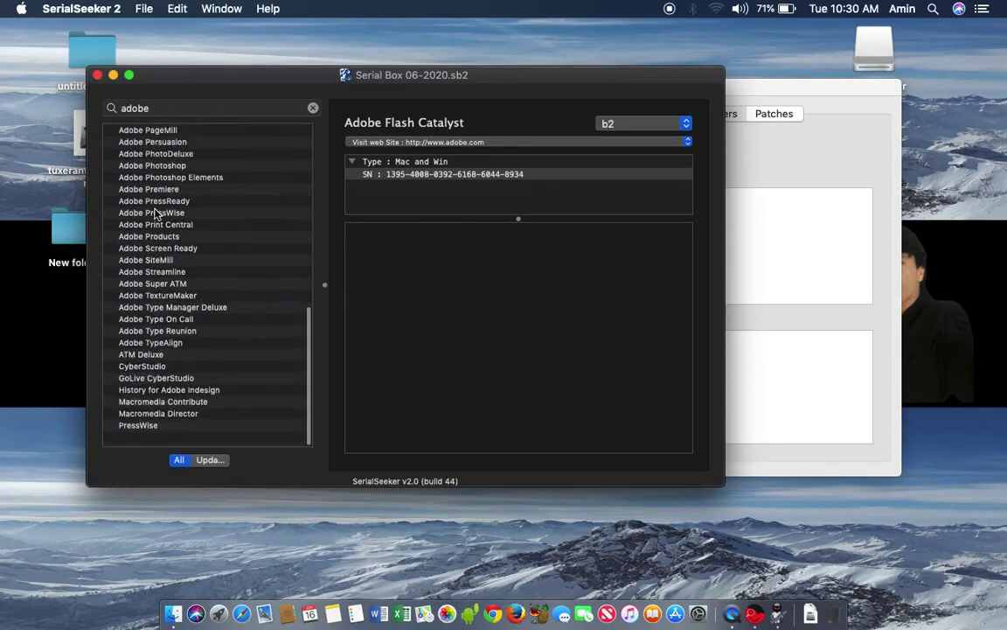
scroll(152, 210, up, 10)
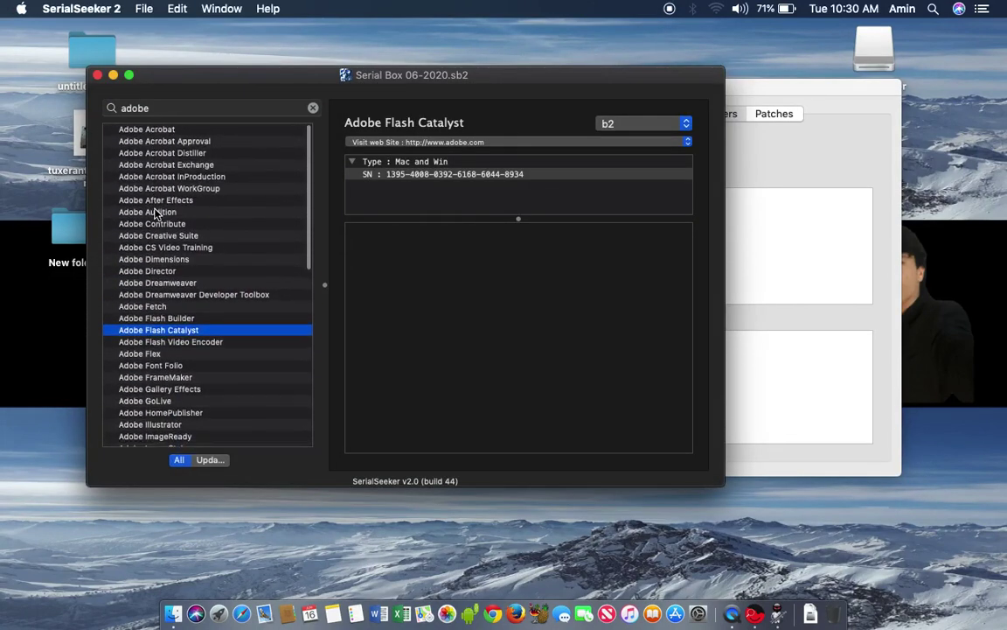
scroll(154, 214, down, 5)
scroll(154, 214, up, 5)
- Close the Serial Box and KCNScrew windows, dismissing the desktop shortcut menu
click(98, 76)
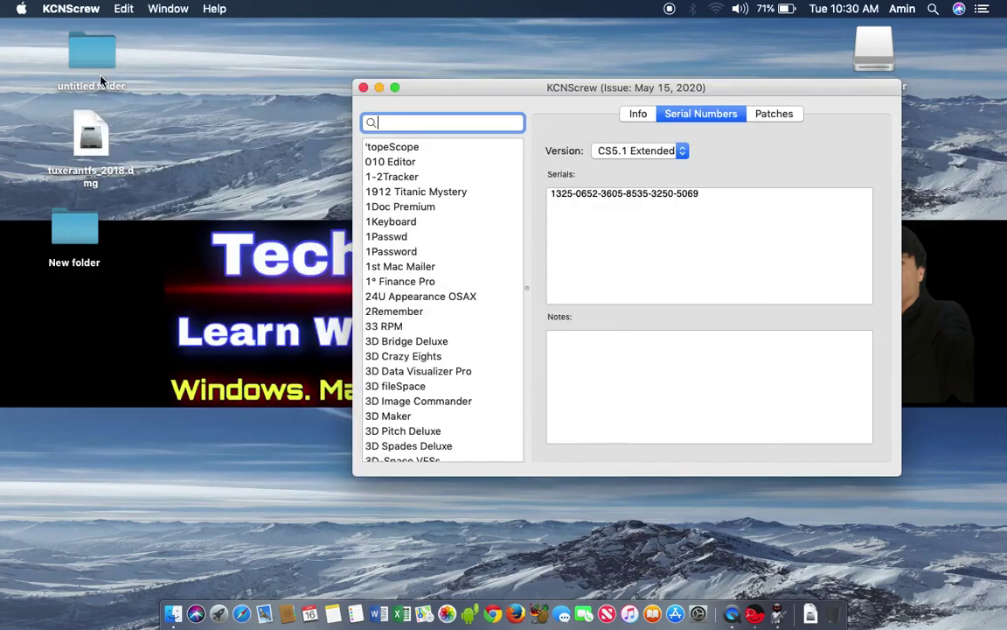
click(364, 90)
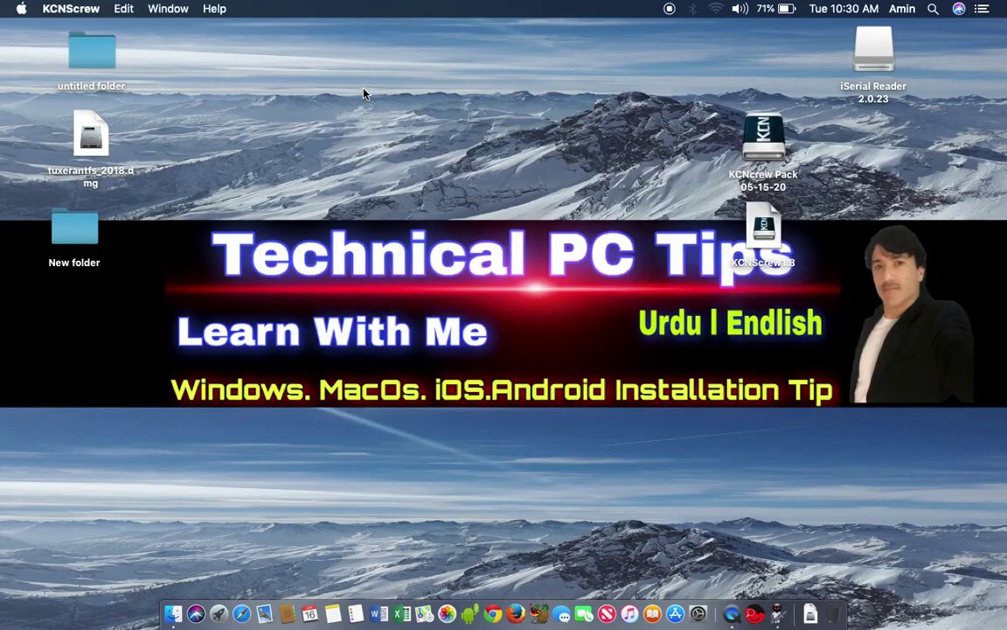
right_click(262, 192)
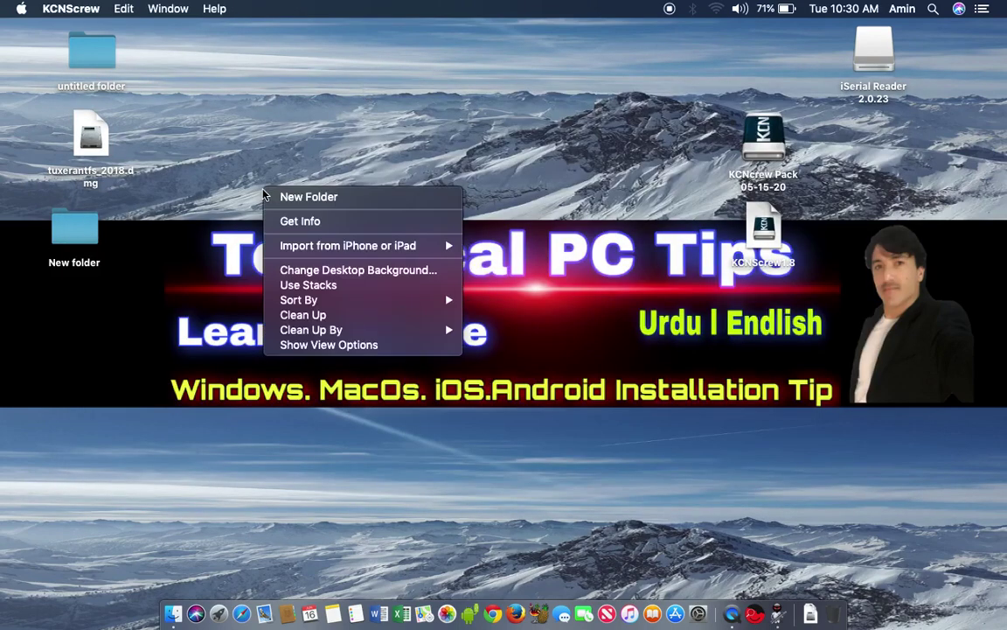
click(551, 158)
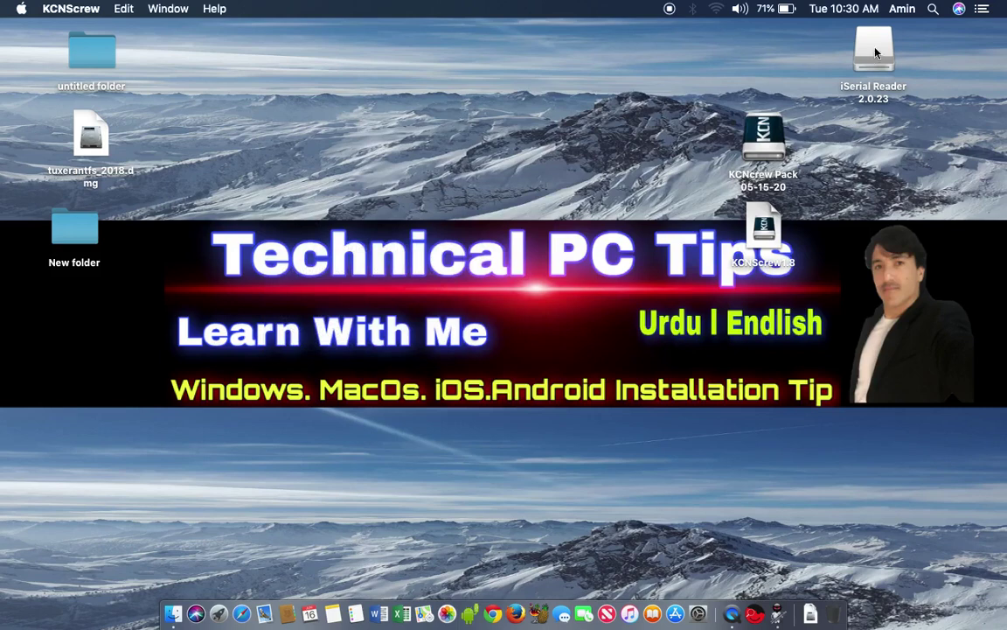
- Move the iSerial Reader icon lower on the desktop onto the banner
drag(875, 54, 846, 227)
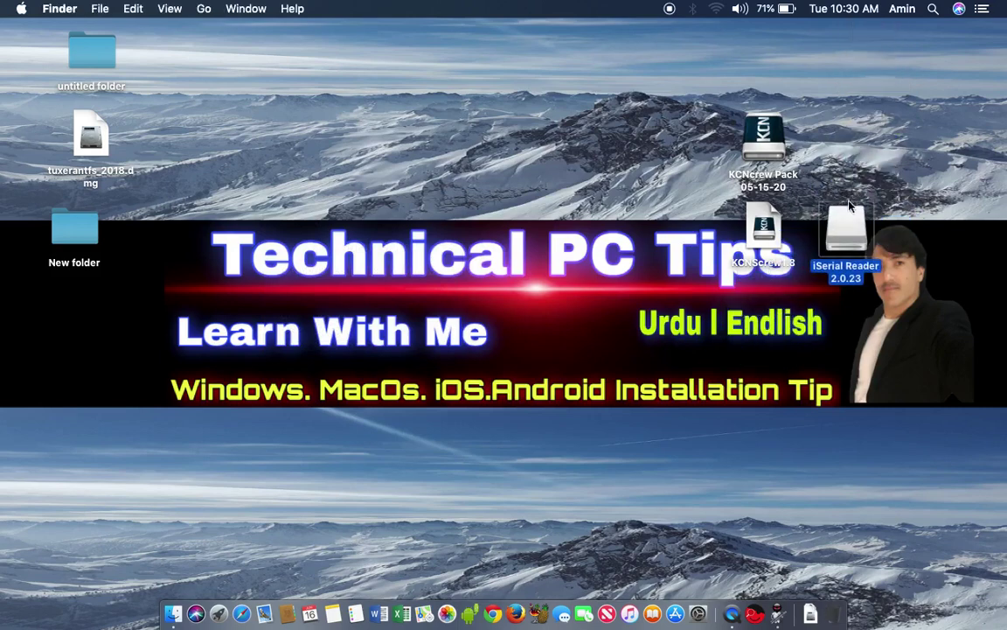
drag(906, 88, 855, 130)
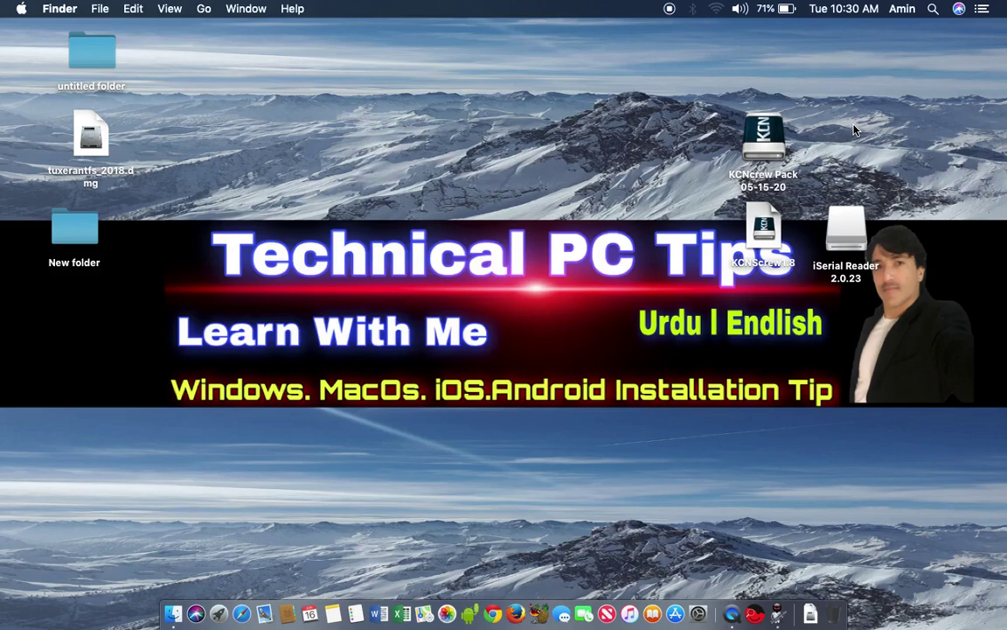
drag(855, 224, 764, 320)
drag(881, 114, 857, 262)
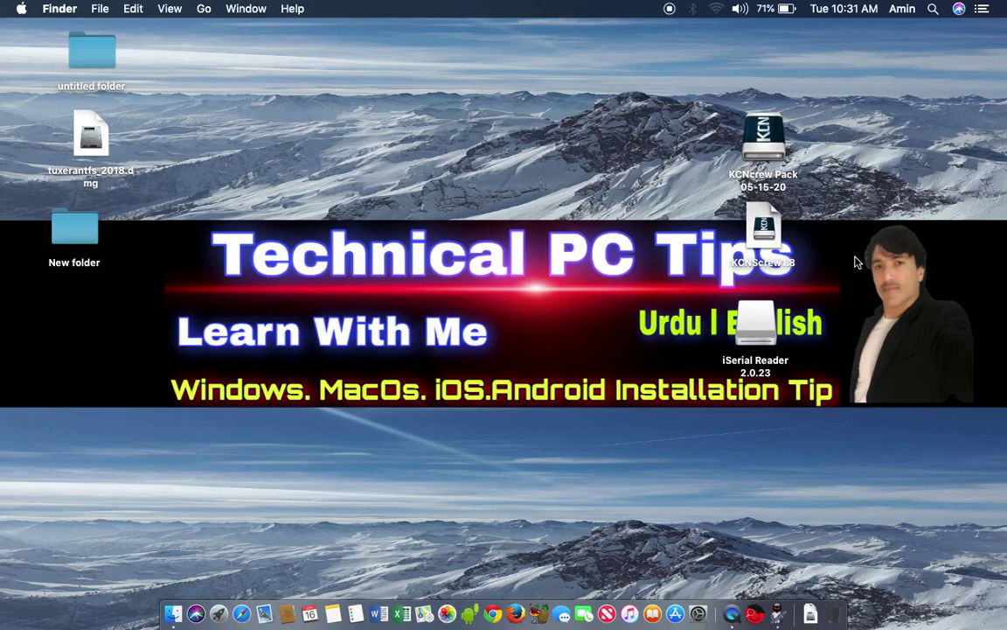
- Move the KCNcrew Pack and KCNScrew1.8 icons to the top centre of the desktop
drag(845, 117, 733, 291)
click(843, 132)
drag(831, 147, 661, 217)
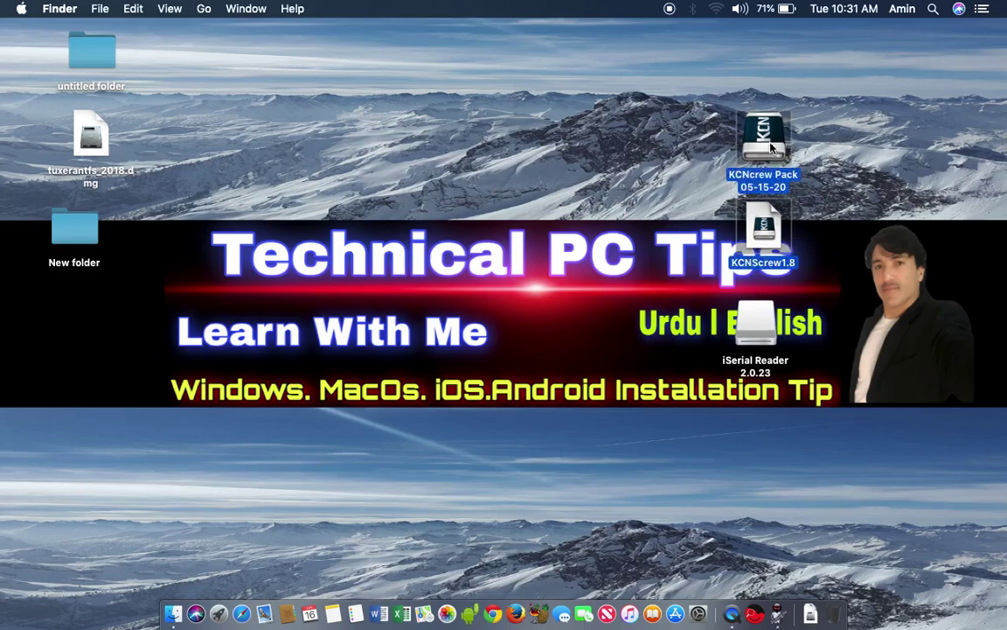
drag(771, 149, 631, 63)
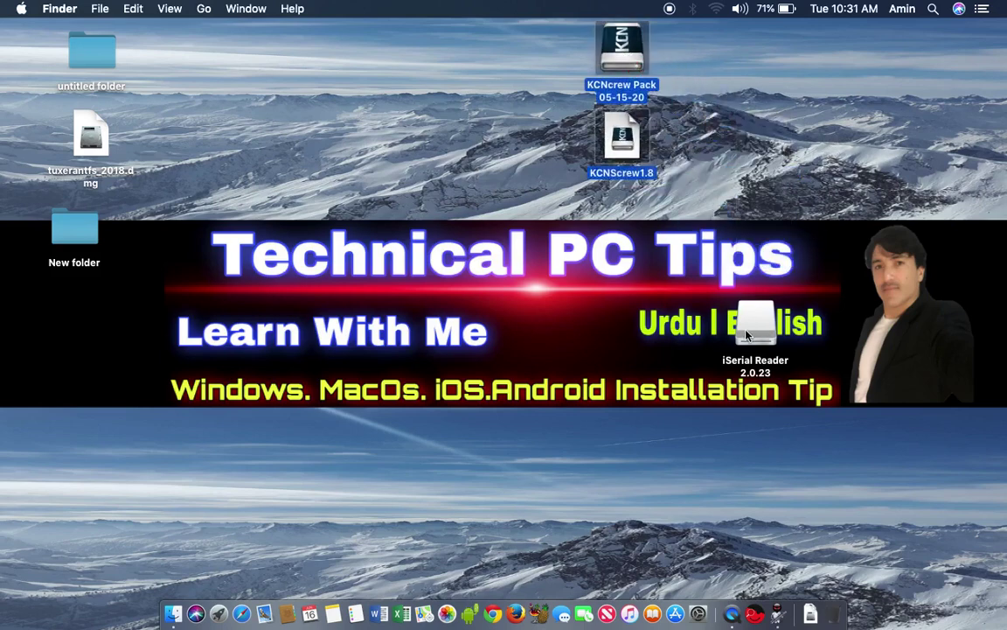